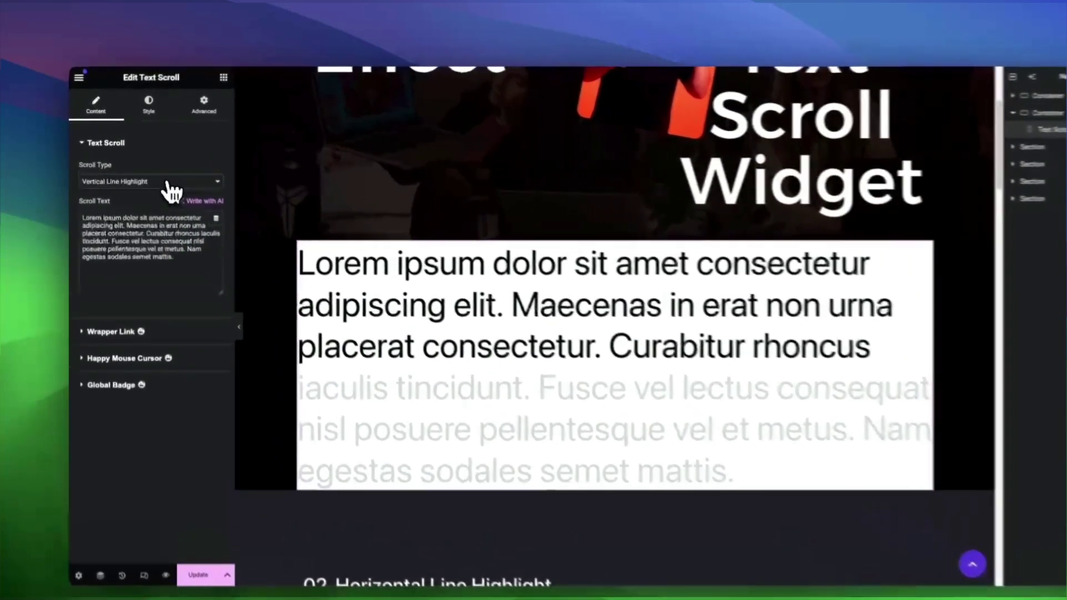
Keep Vertical Line Highlight as the scroll type and append a second copy of the Lorem ipsum paragraph to the scroll text.
{"action": "left_click", "coordinate": [163, 186]}
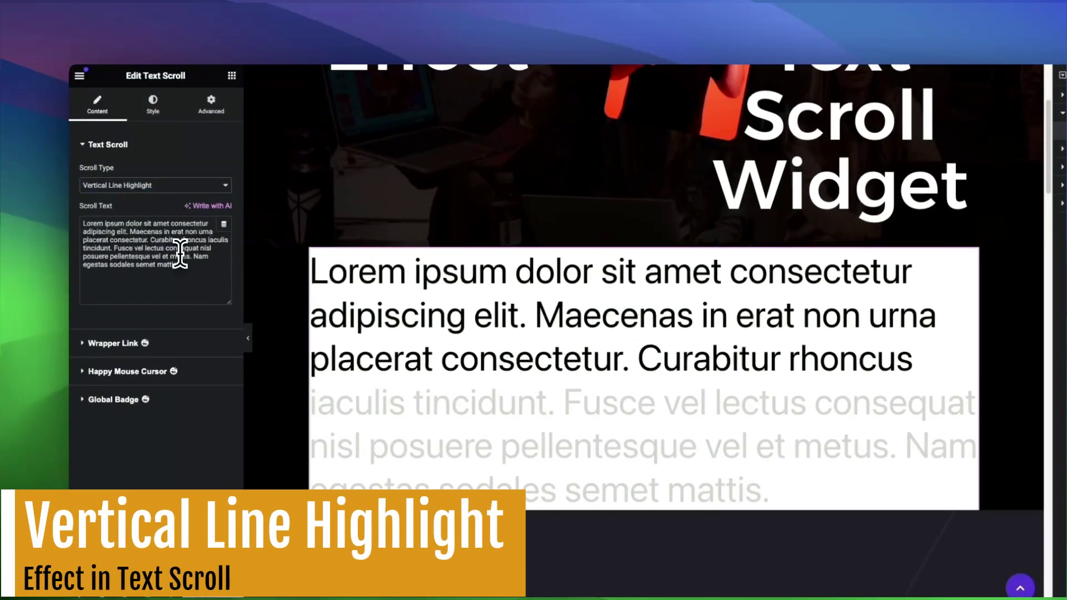
{"action": "left_click", "coordinate": [181, 253]}
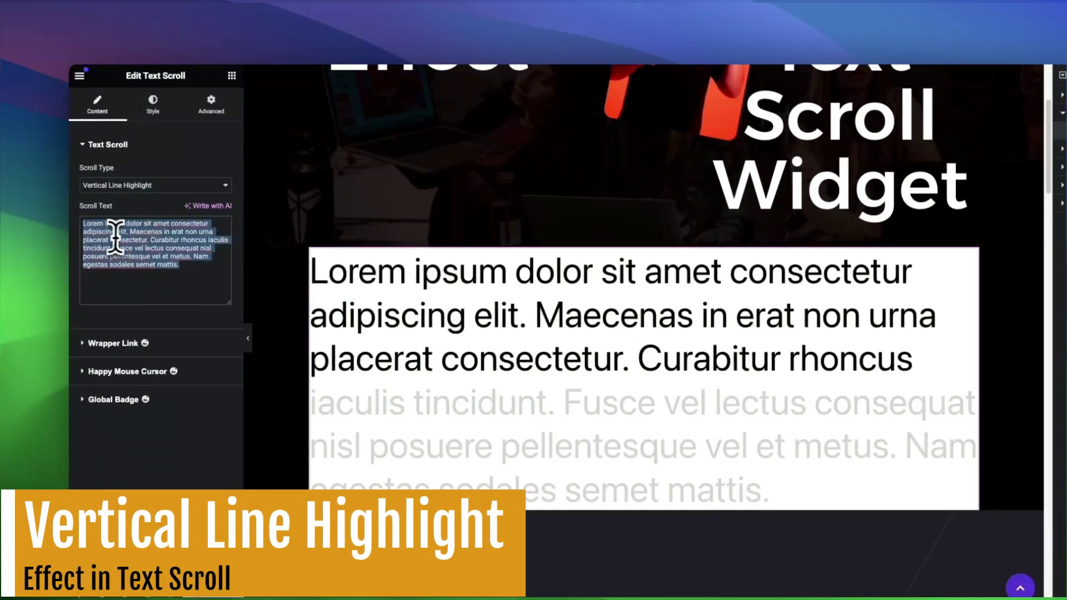
{"action": "left_click", "coordinate": [188, 266]}
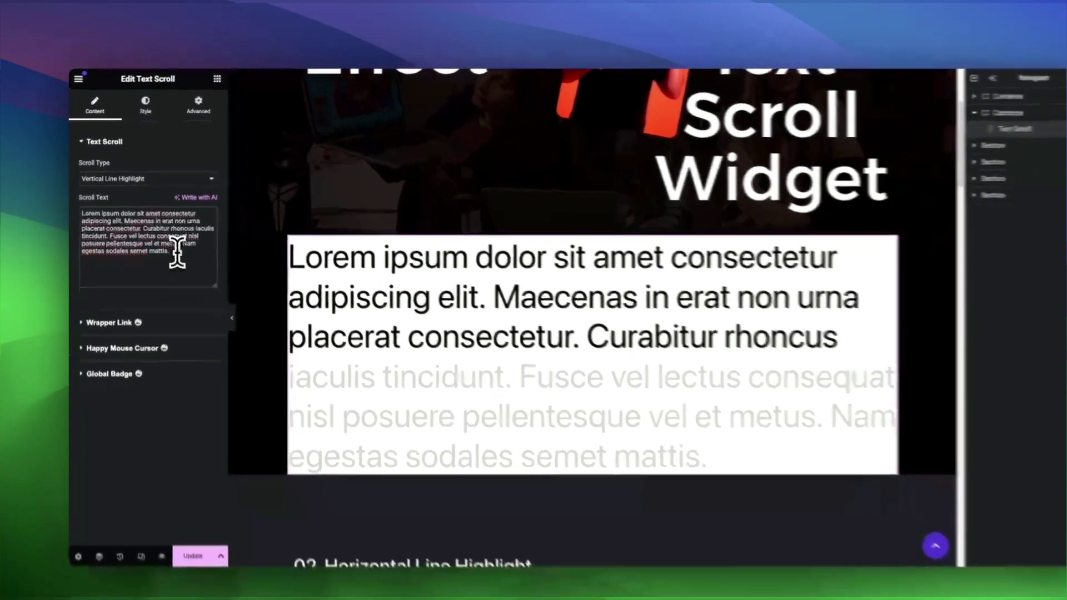
{"action": "type", "text": "Lorem ipsum dolor sit amet consectetur adipiscing elit. Maecenas in erat non urna placerat consectetur. Curabitur rhoncus iaculis tincidunt. Fusce vel lectus consequat nisl posuere pellentesque vel et metus. Nam egestas sodales semet mattis."}
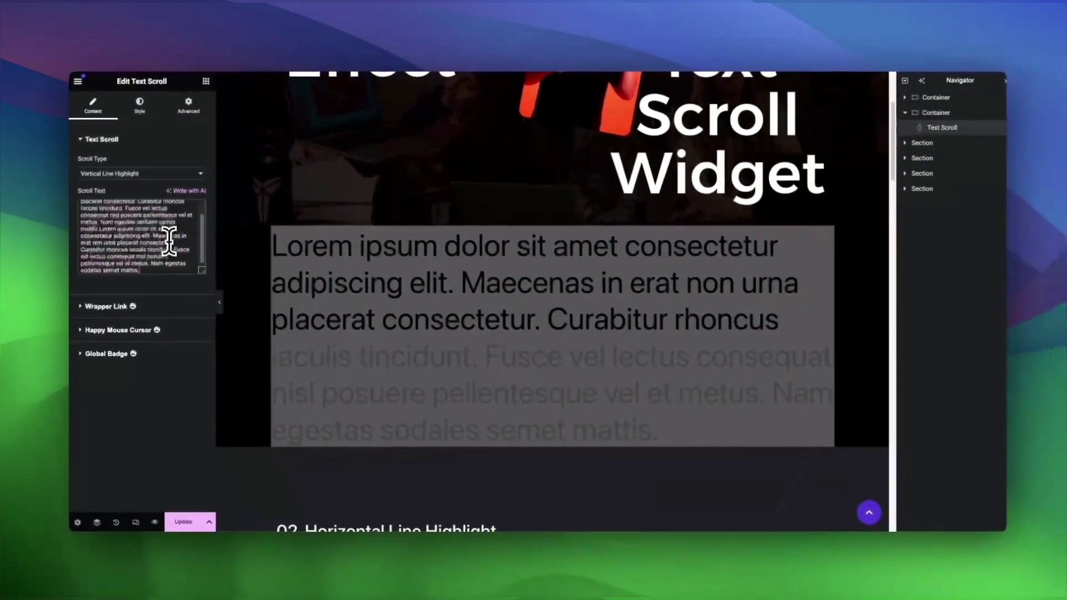
{"action": "left_click", "coordinate": [534, 289]}
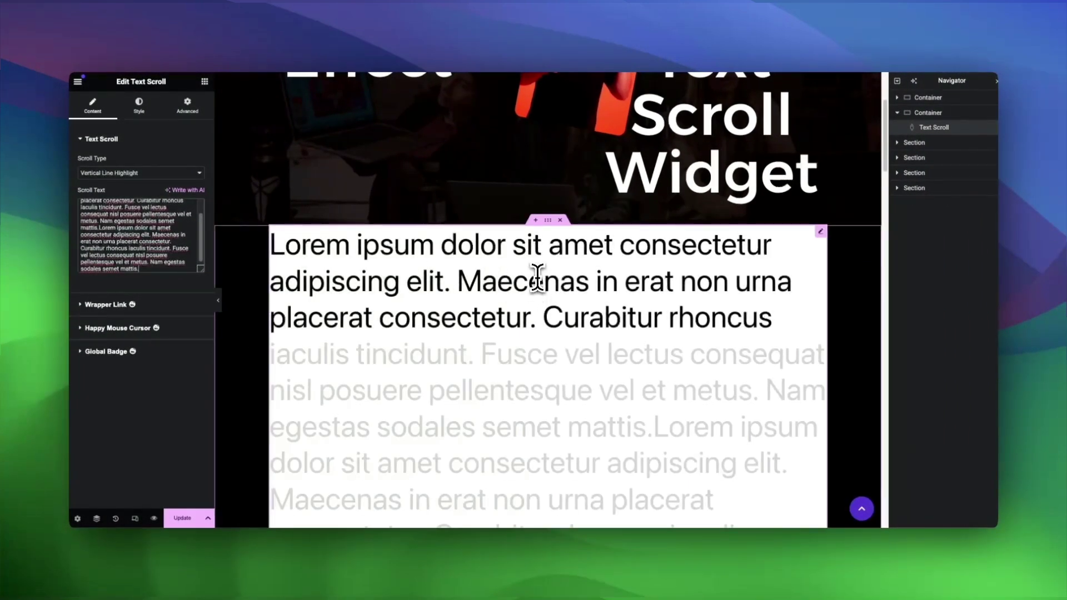
Preview the Vertical Line Highlight effect through the whole lengthened paragraph on the page.
{"action": "scroll", "coordinate": [537, 278], "scroll_direction": "down", "scroll_amount": 5}
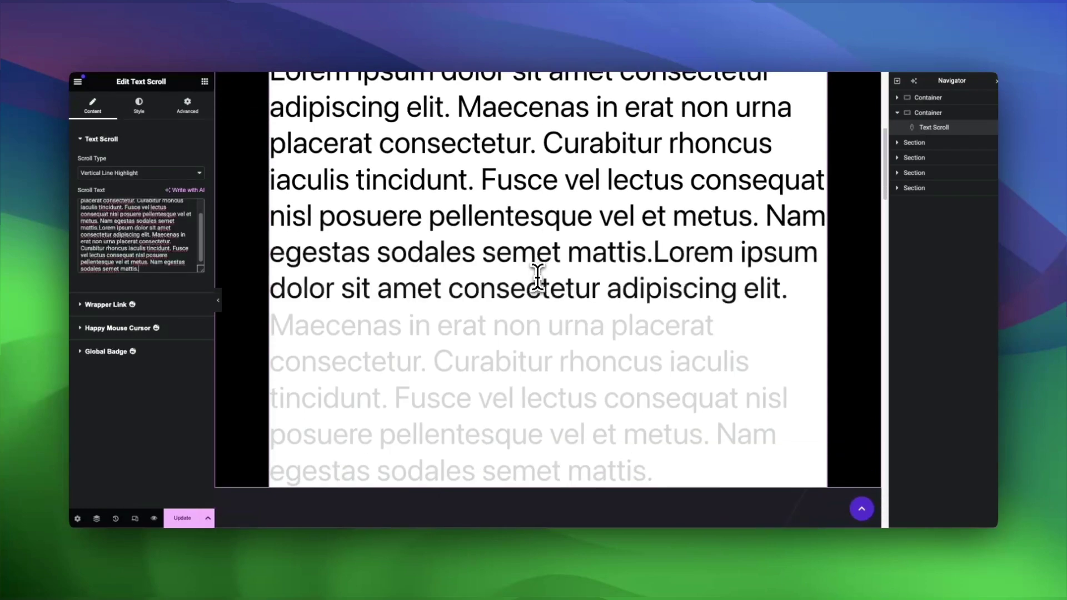
{"action": "scroll", "coordinate": [538, 278], "scroll_direction": "down", "scroll_amount": 3}
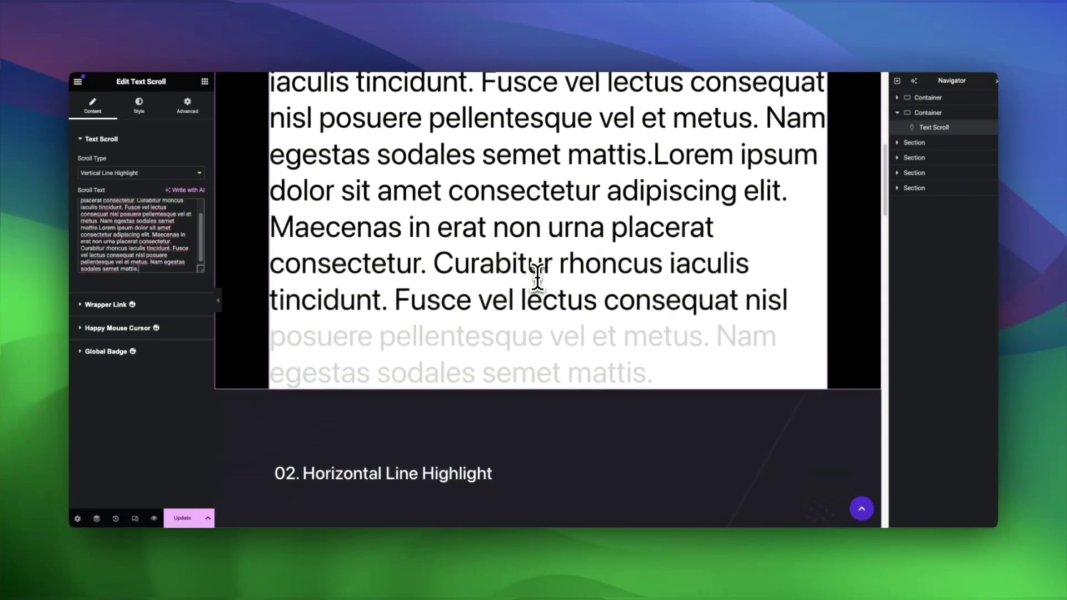
{"action": "scroll", "coordinate": [537, 278], "scroll_direction": "down", "scroll_amount": 3}
{"action": "scroll", "coordinate": [537, 278], "scroll_direction": "up", "scroll_amount": 15}
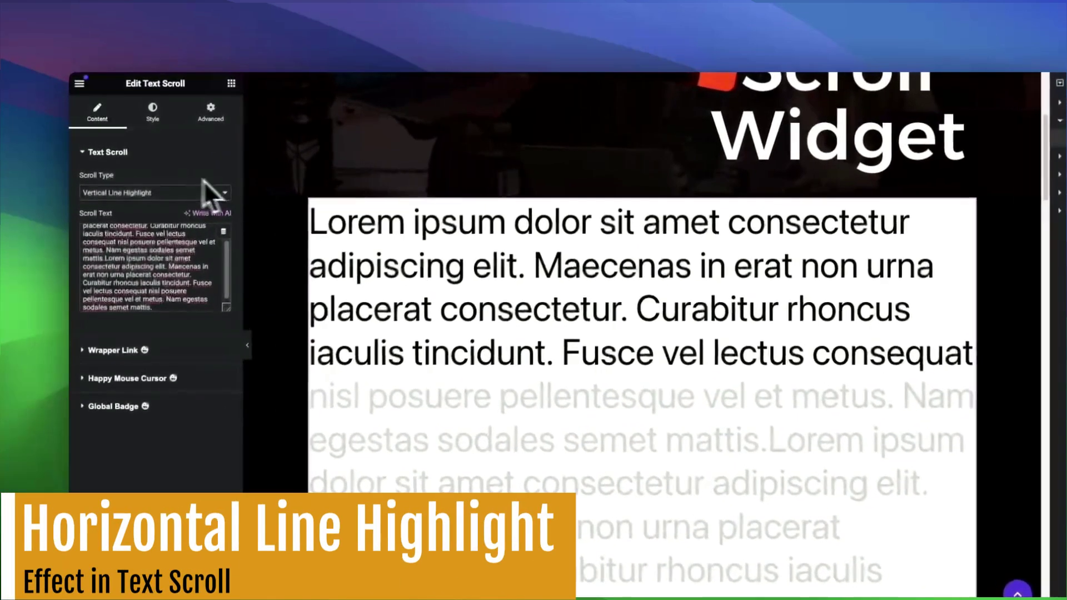
Set the scroll type to Horizontal Line Highlight and preview the effect through the whole paragraph.
{"action": "left_click", "coordinate": [166, 193]}
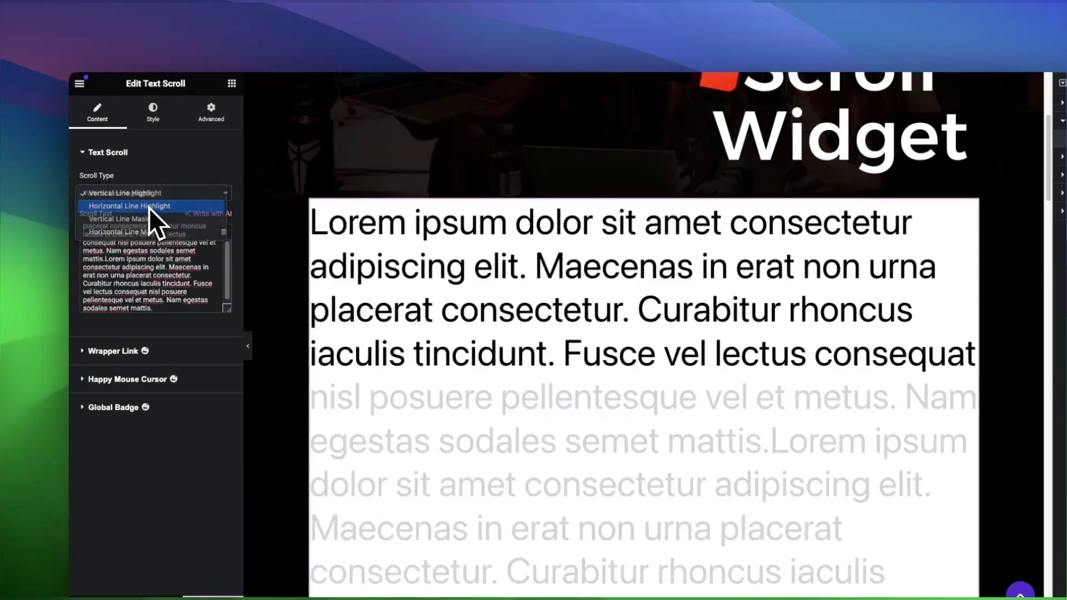
{"action": "left_click", "coordinate": [149, 206]}
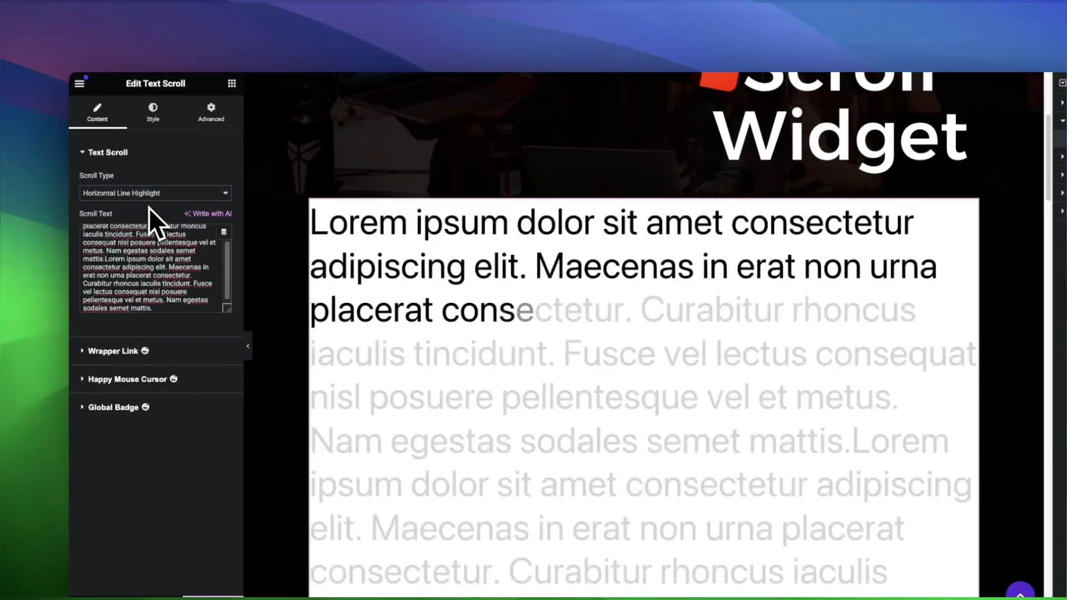
{"action": "scroll", "coordinate": [488, 234], "scroll_direction": "down", "scroll_amount": 3}
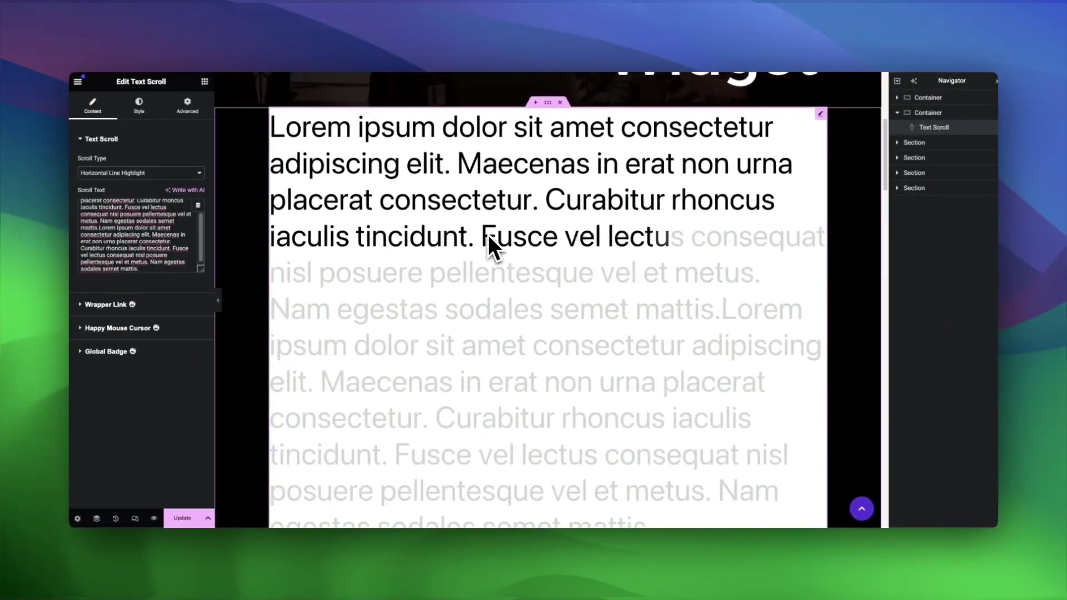
{"action": "scroll", "coordinate": [488, 234], "scroll_direction": "up", "scroll_amount": 2}
{"action": "scroll", "coordinate": [488, 234], "scroll_direction": "down", "scroll_amount": 1}
{"action": "scroll", "coordinate": [492, 233], "scroll_direction": "down", "scroll_amount": 5}
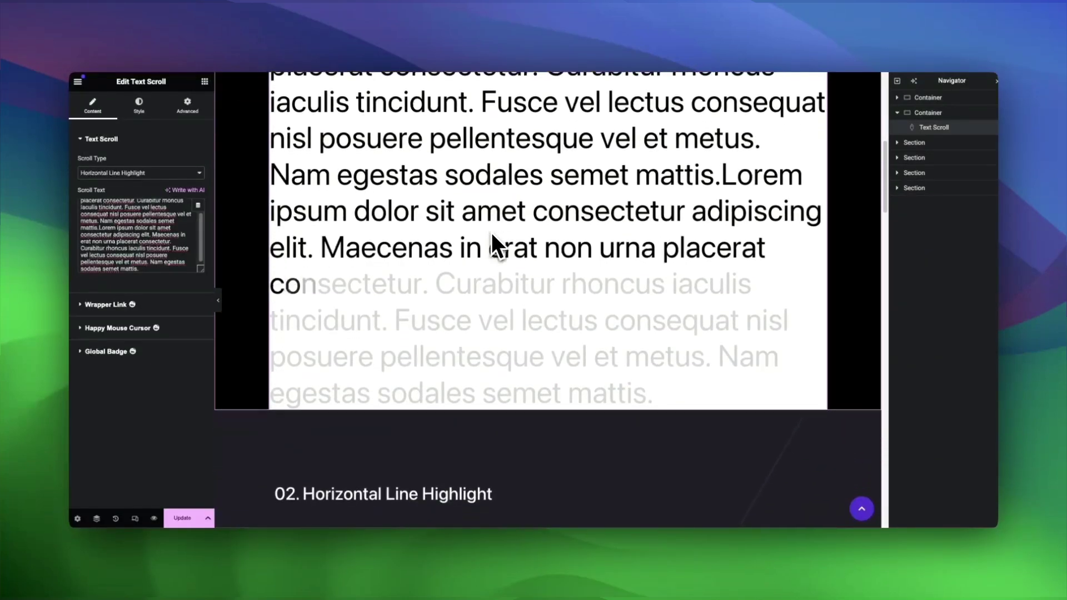
{"action": "scroll", "coordinate": [491, 232], "scroll_direction": "down", "scroll_amount": 6}
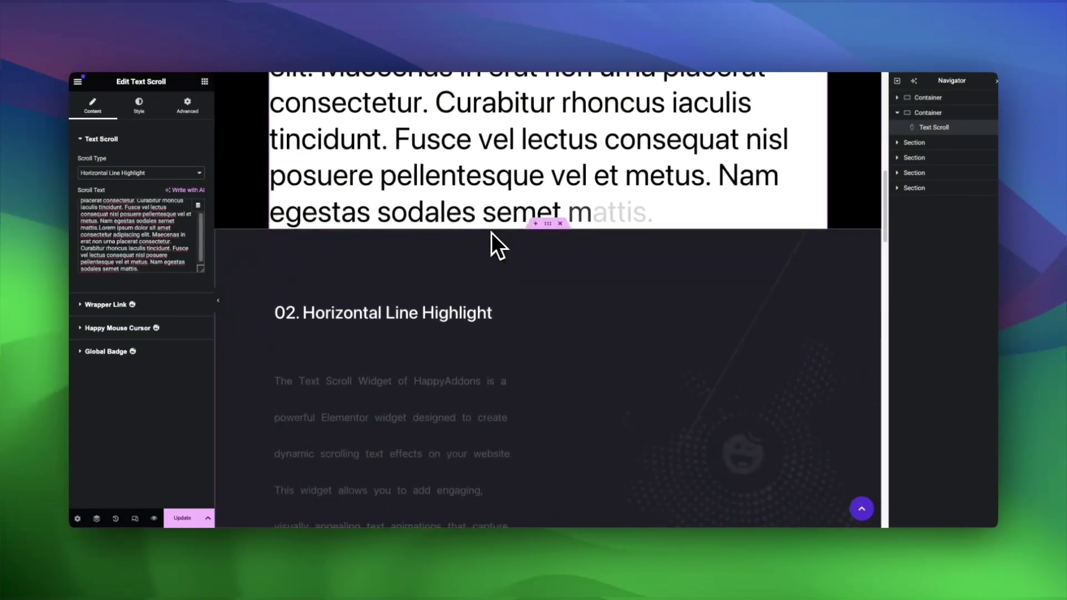
{"action": "scroll", "coordinate": [492, 232], "scroll_direction": "up", "scroll_amount": 12}
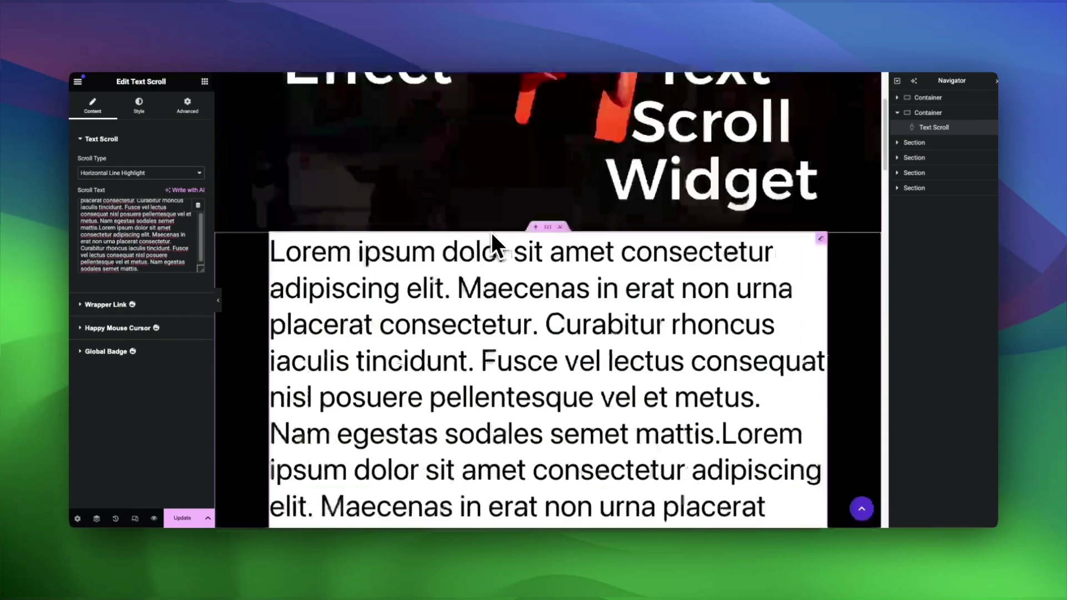
{"action": "scroll", "coordinate": [492, 232], "scroll_direction": "up", "scroll_amount": 2}
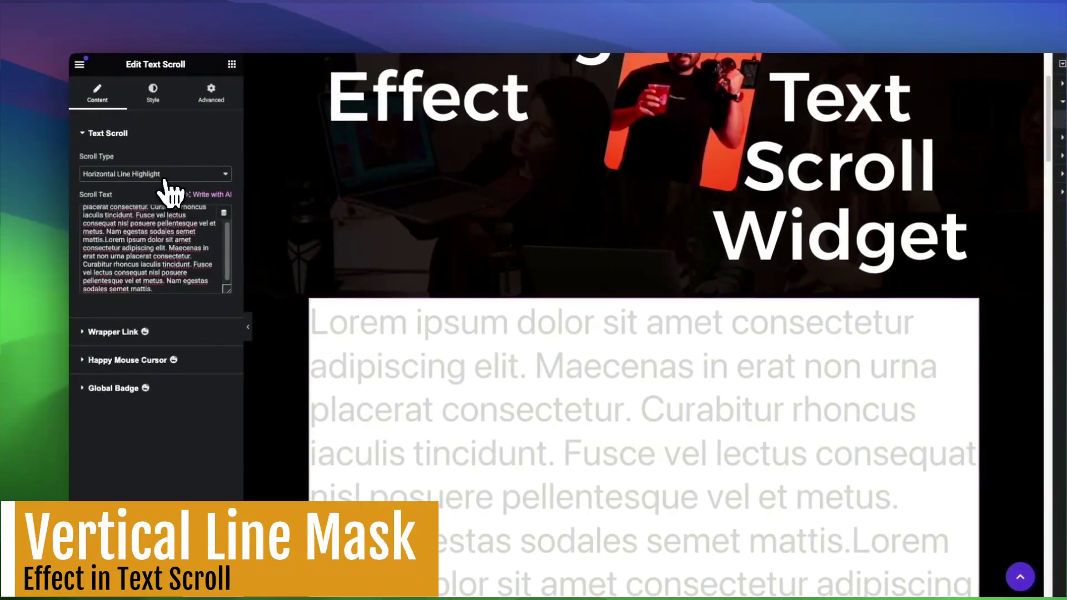
Set the scroll type to Vertical Line Mask and preview the masking down and back up the paragraph.
{"action": "left_click", "coordinate": [171, 179]}
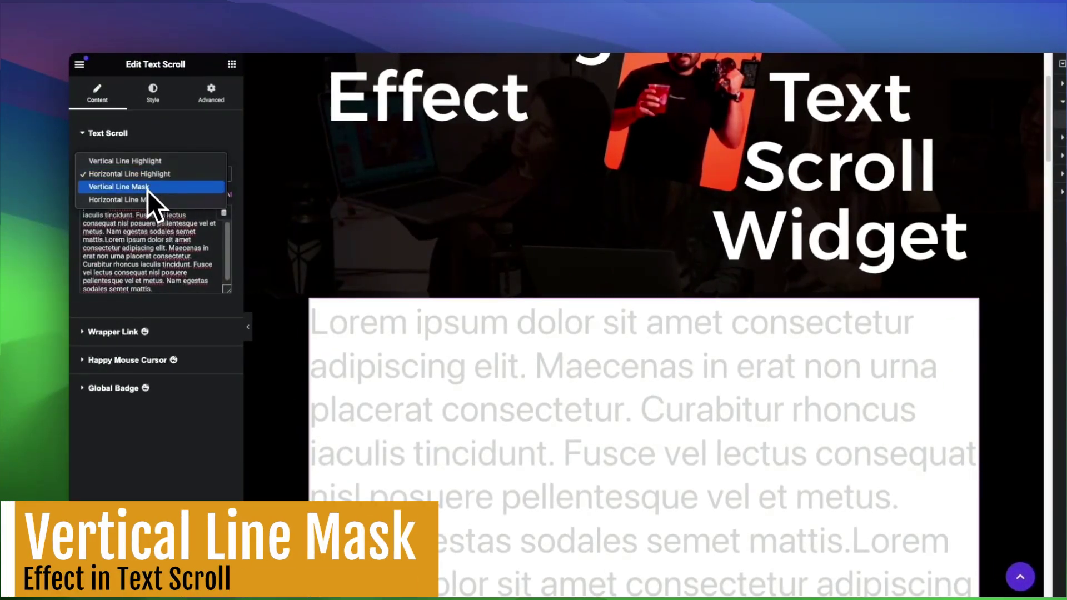
{"action": "left_click", "coordinate": [158, 191]}
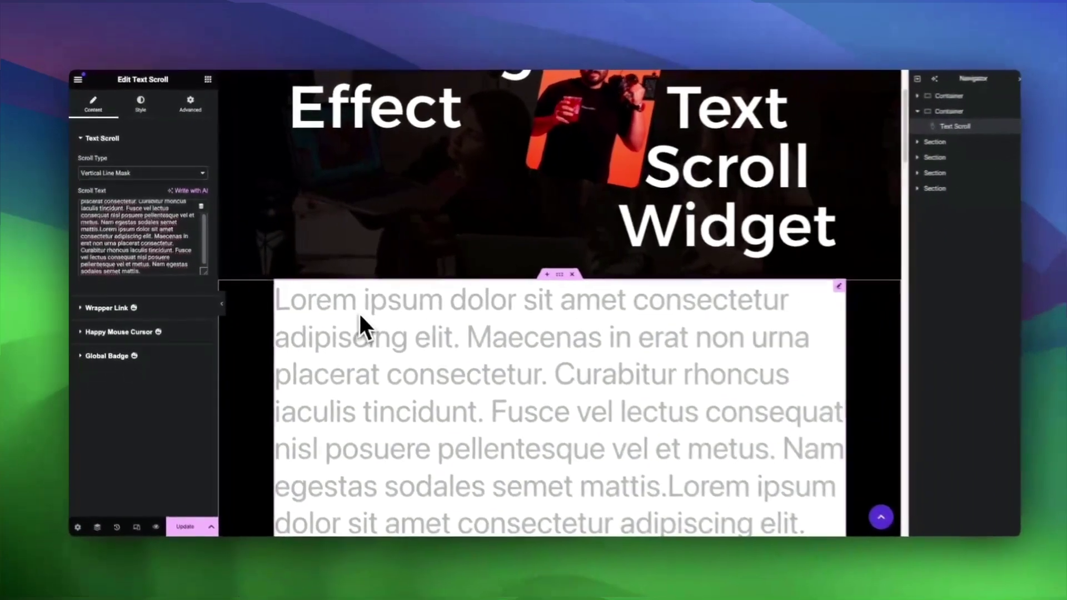
{"action": "scroll", "coordinate": [420, 319], "scroll_direction": "down", "scroll_amount": 1}
{"action": "scroll", "coordinate": [420, 319], "scroll_direction": "up", "scroll_amount": 1}
{"action": "scroll", "coordinate": [412, 319], "scroll_direction": "down", "scroll_amount": 5}
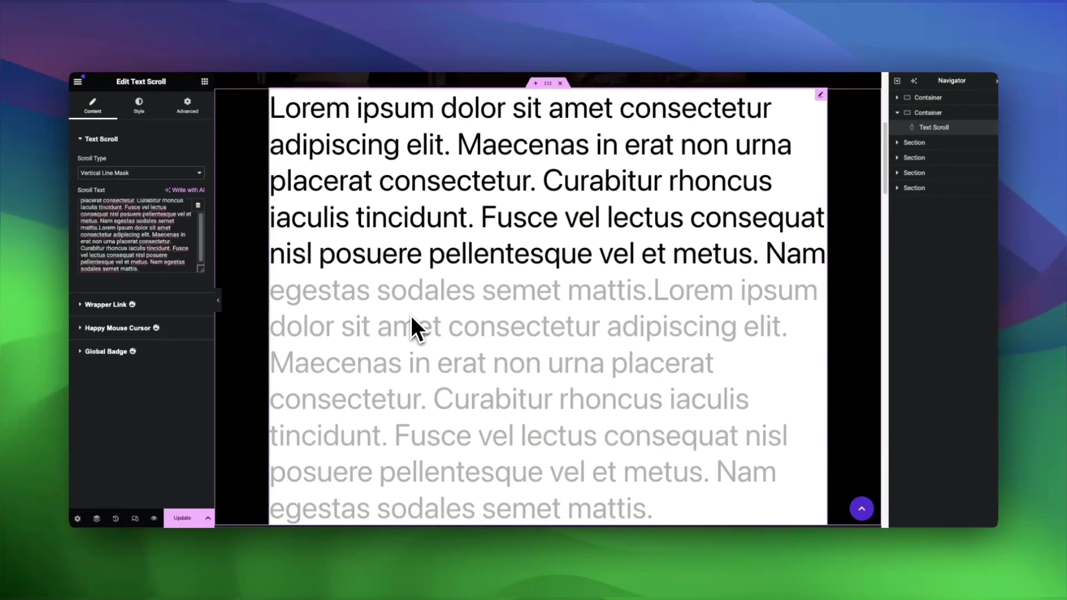
{"action": "scroll", "coordinate": [416, 311], "scroll_direction": "down", "scroll_amount": 2}
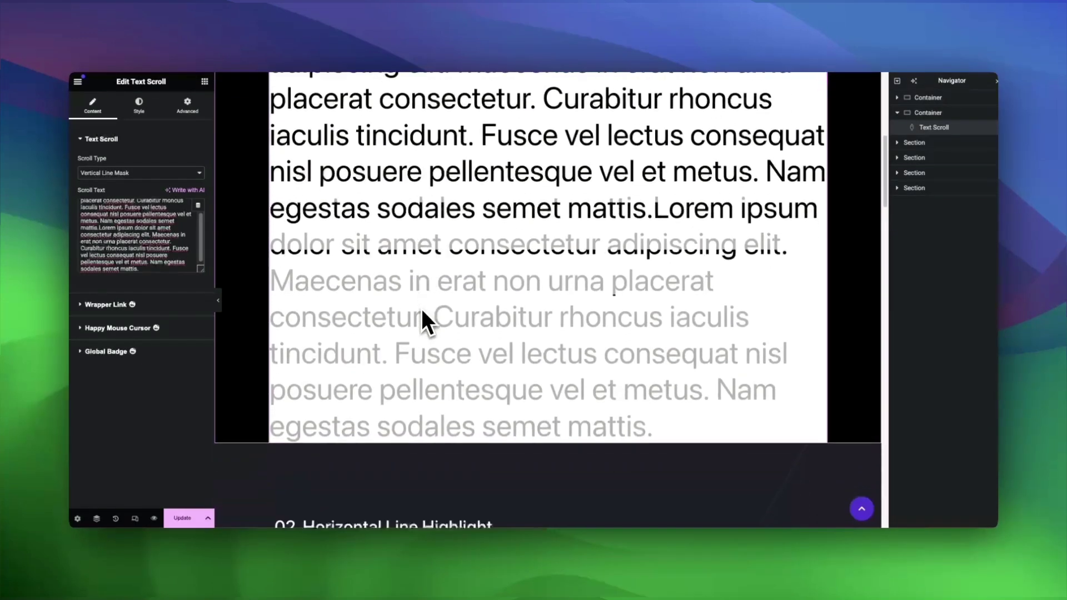
{"action": "scroll", "coordinate": [422, 310], "scroll_direction": "down", "scroll_amount": 5}
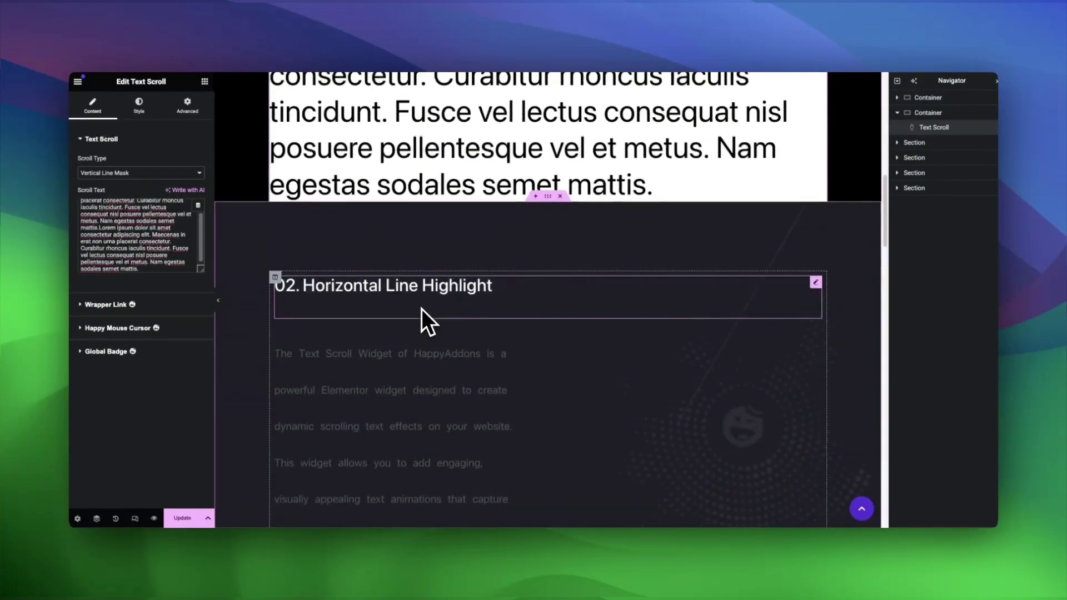
{"action": "scroll", "coordinate": [421, 310], "scroll_direction": "up", "scroll_amount": 1}
{"action": "scroll", "coordinate": [421, 309], "scroll_direction": "up", "scroll_amount": 3}
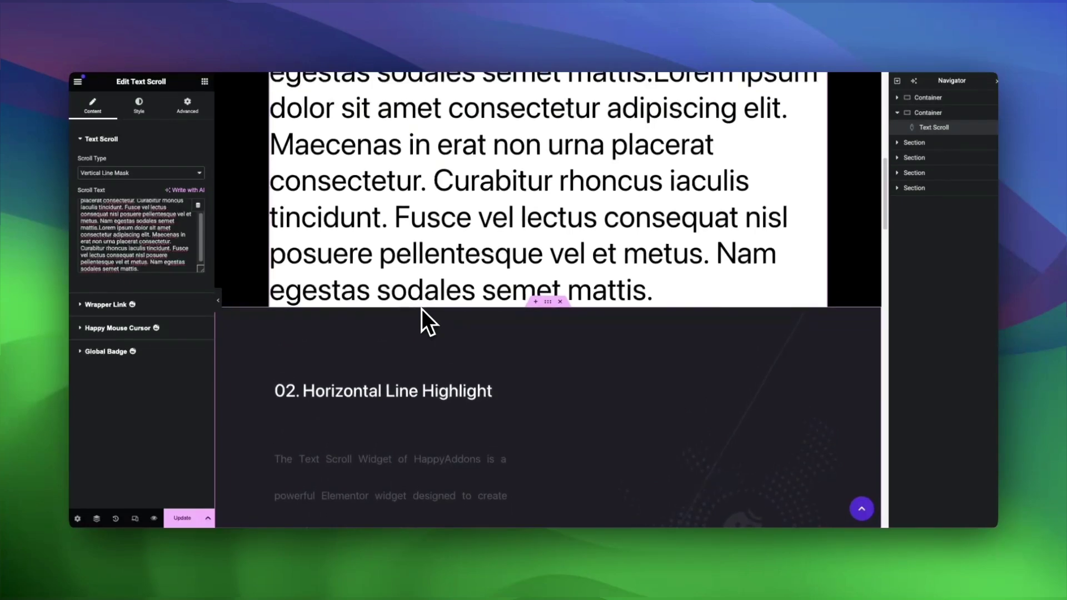
{"action": "scroll", "coordinate": [421, 309], "scroll_direction": "up", "scroll_amount": 3}
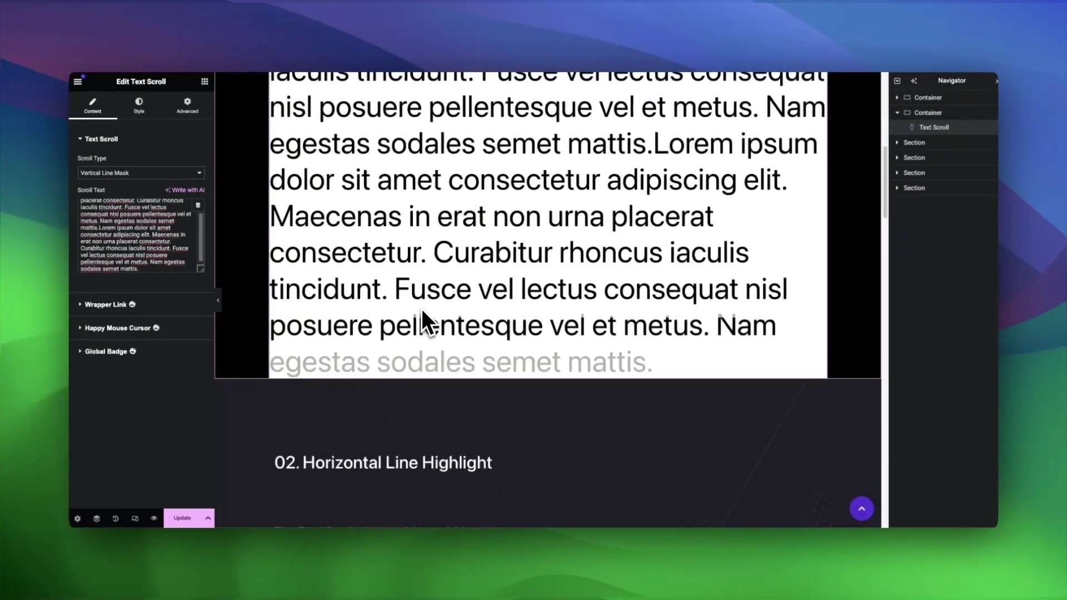
{"action": "scroll", "coordinate": [421, 308], "scroll_direction": "up", "scroll_amount": 2}
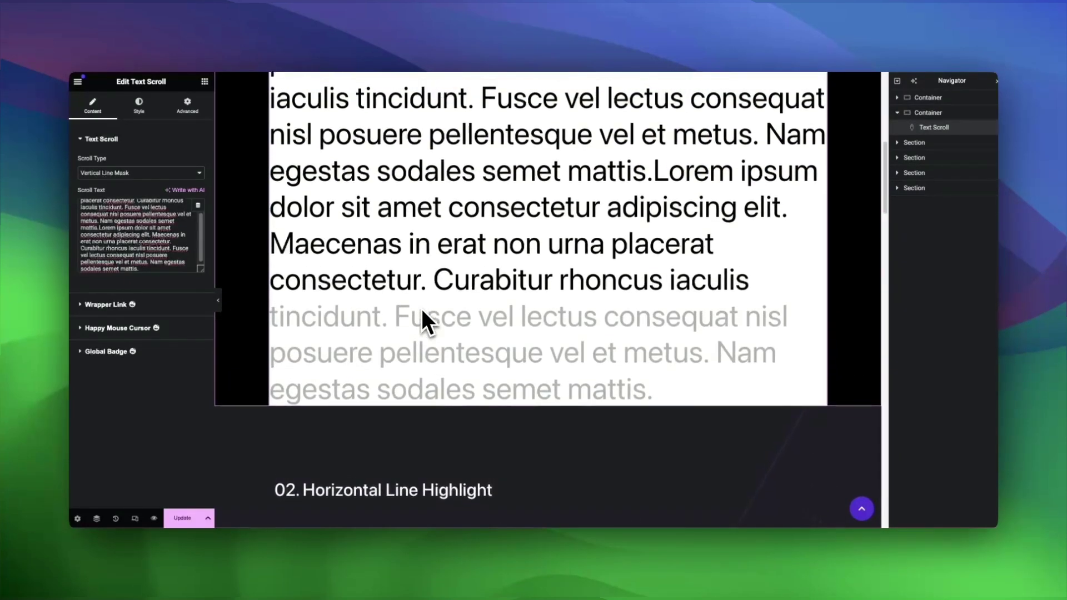
{"action": "scroll", "coordinate": [422, 308], "scroll_direction": "up", "scroll_amount": 6}
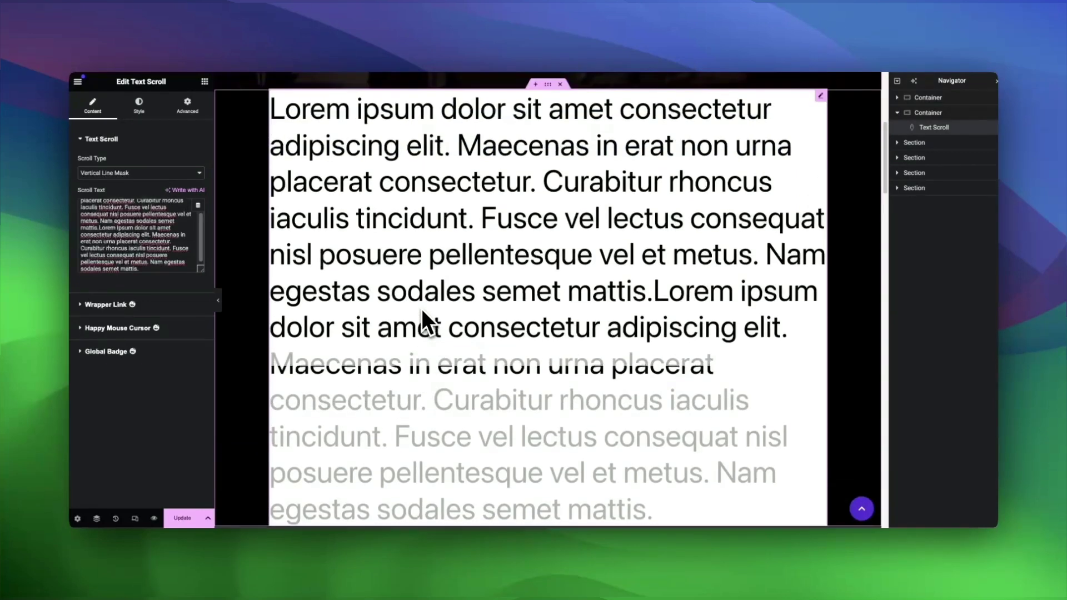
{"action": "scroll", "coordinate": [421, 308], "scroll_direction": "up", "scroll_amount": 3}
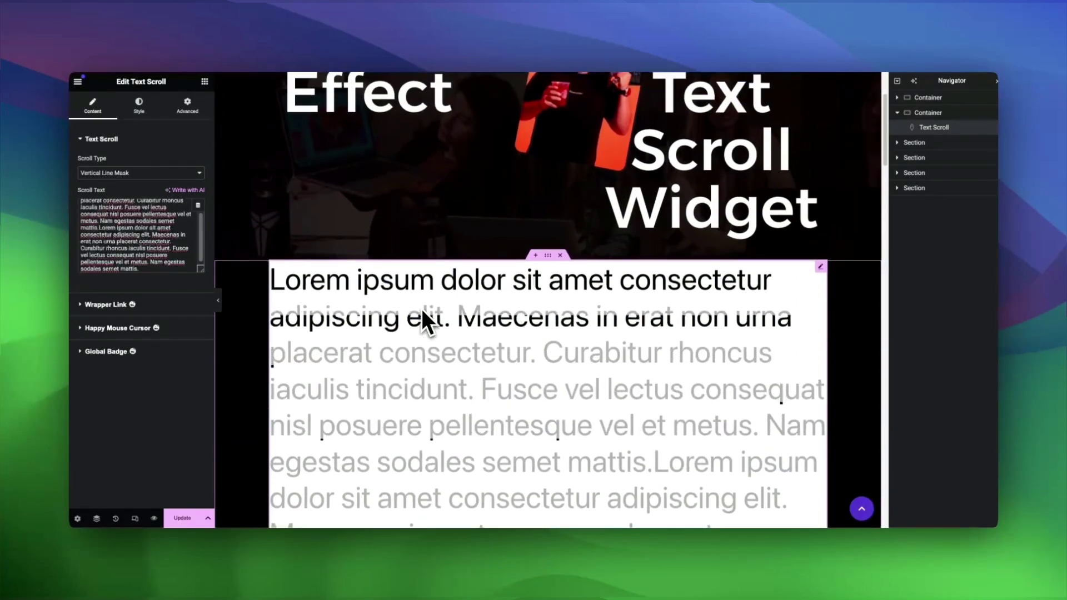
{"action": "scroll", "coordinate": [421, 309], "scroll_direction": "up", "scroll_amount": 3}
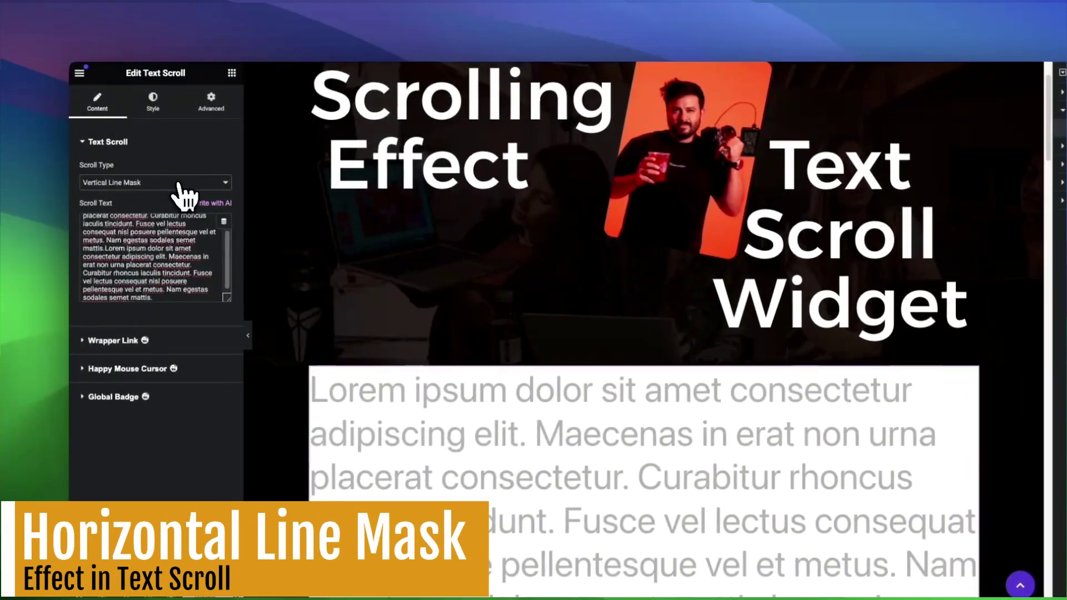
Set the scroll type to Horizontal Line Mask and preview the masking down and back up the paragraph.
{"action": "left_click", "coordinate": [185, 195]}
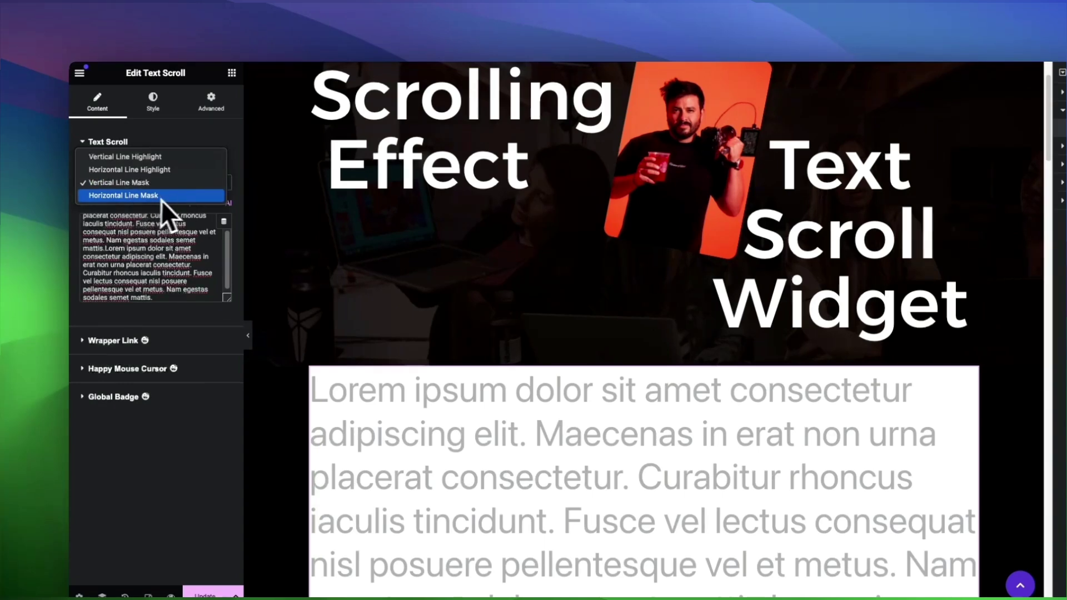
{"action": "left_click", "coordinate": [179, 199]}
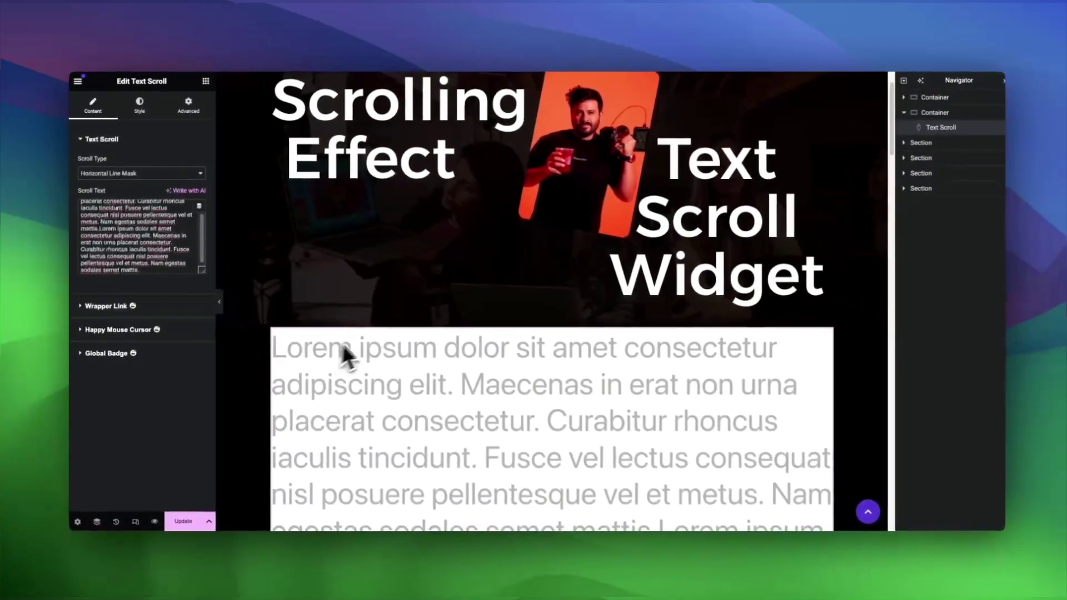
{"action": "scroll", "coordinate": [416, 266], "scroll_direction": "down", "scroll_amount": 1}
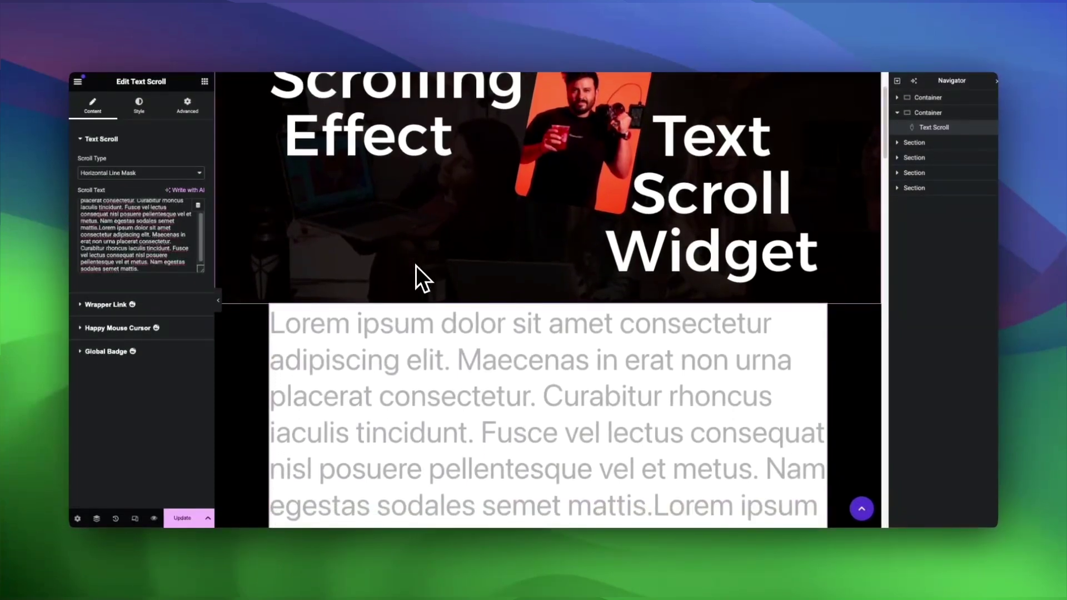
{"action": "scroll", "coordinate": [416, 265], "scroll_direction": "down", "scroll_amount": 2}
{"action": "scroll", "coordinate": [415, 266], "scroll_direction": "up", "scroll_amount": 3}
{"action": "scroll", "coordinate": [416, 265], "scroll_direction": "down", "scroll_amount": 2}
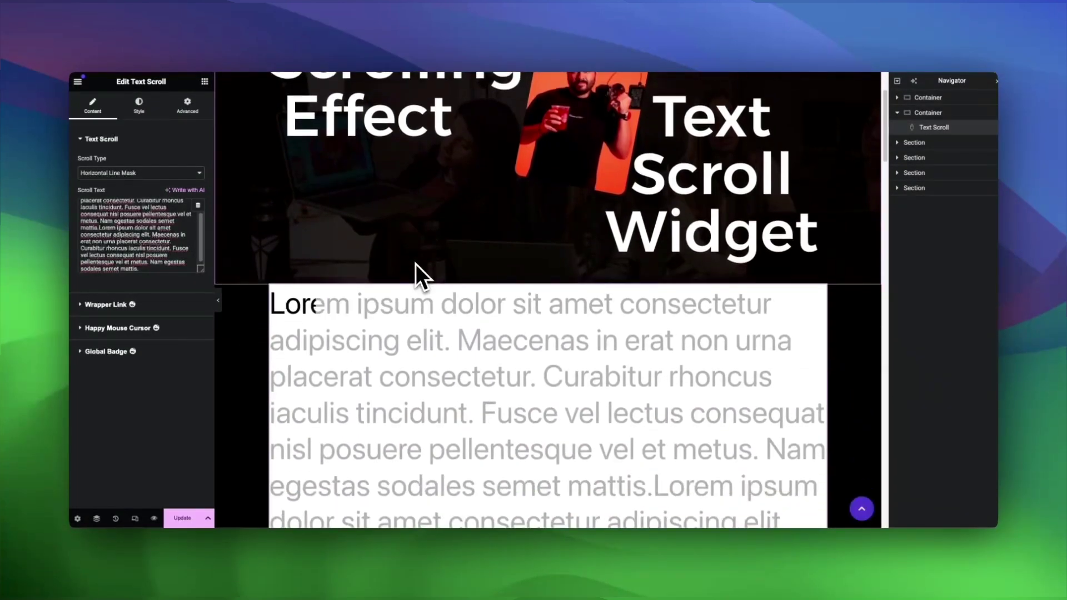
{"action": "scroll", "coordinate": [416, 265], "scroll_direction": "down", "scroll_amount": 5}
{"action": "scroll", "coordinate": [415, 262], "scroll_direction": "down", "scroll_amount": 7}
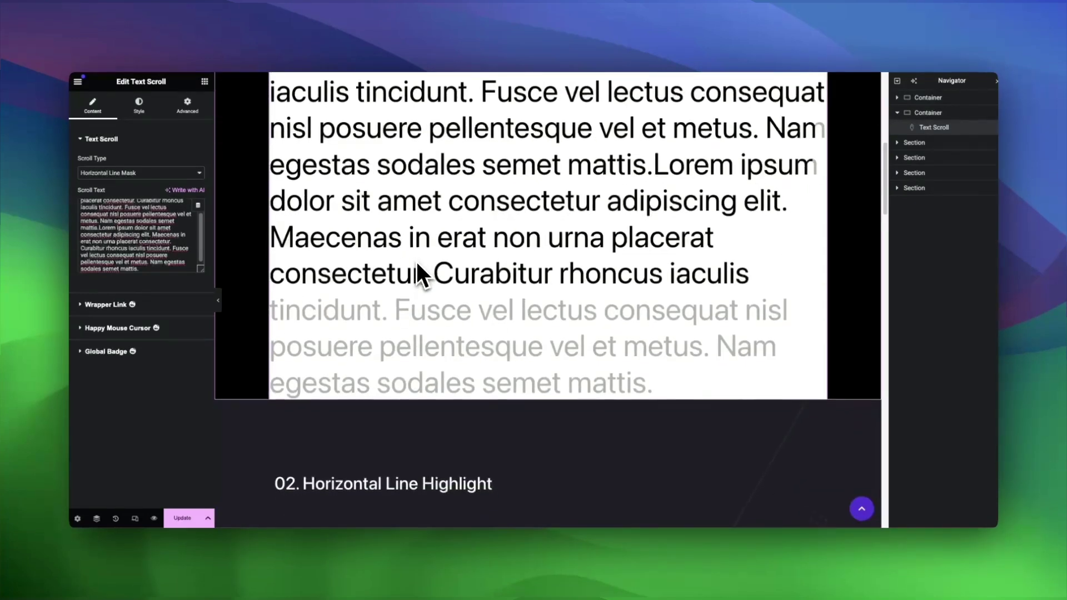
{"action": "scroll", "coordinate": [417, 265], "scroll_direction": "down", "scroll_amount": 5}
{"action": "scroll", "coordinate": [417, 261], "scroll_direction": "up", "scroll_amount": 4}
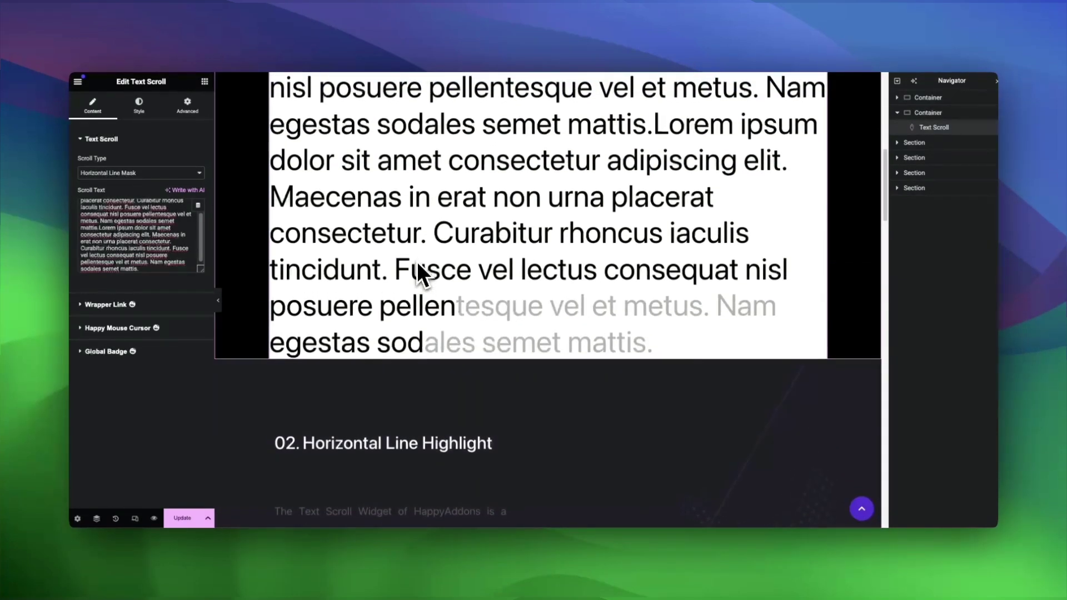
{"action": "scroll", "coordinate": [417, 261], "scroll_direction": "up", "scroll_amount": 8}
{"action": "scroll", "coordinate": [417, 261], "scroll_direction": "up", "scroll_amount": 3}
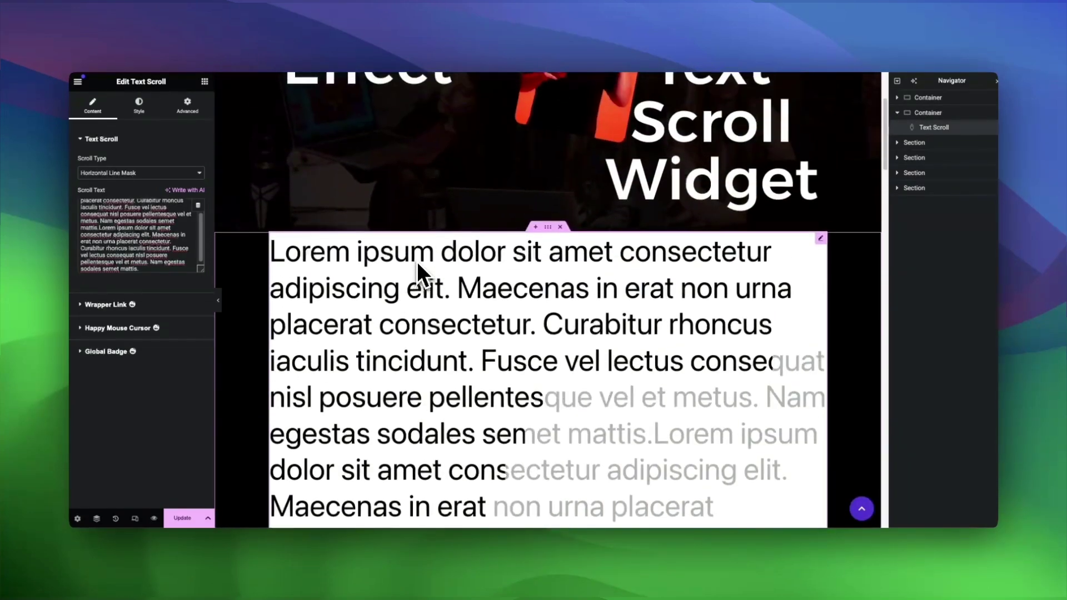
{"action": "scroll", "coordinate": [416, 261], "scroll_direction": "up", "scroll_amount": 2}
{"action": "scroll", "coordinate": [416, 261], "scroll_direction": "up", "scroll_amount": 3}
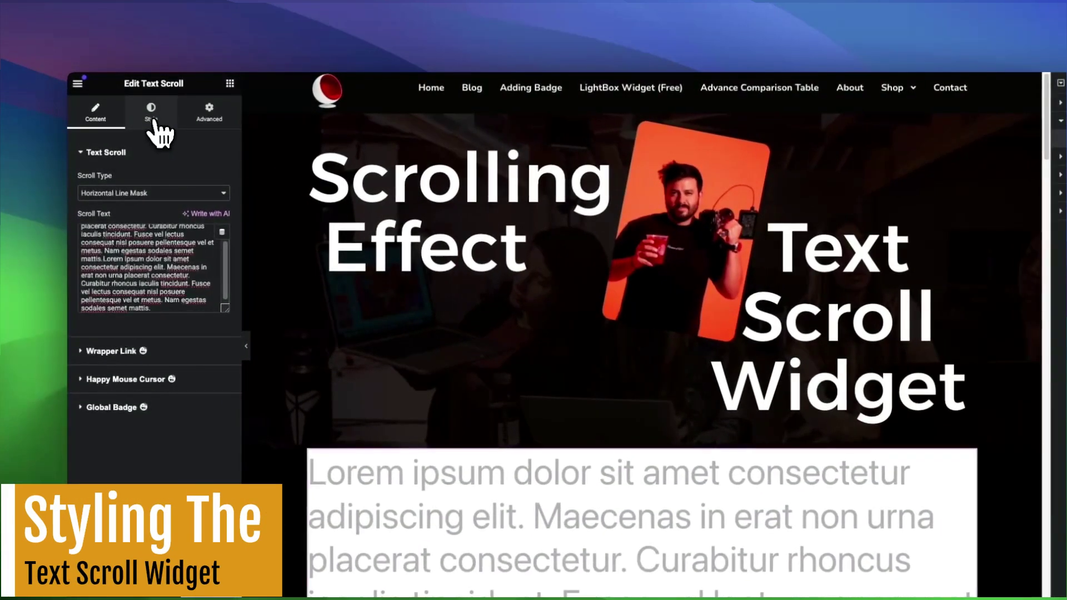
Bring up the Text Scroll widget's style options and center-align the paragraph after trying the other alignments.
{"action": "left_click", "coordinate": [148, 119]}
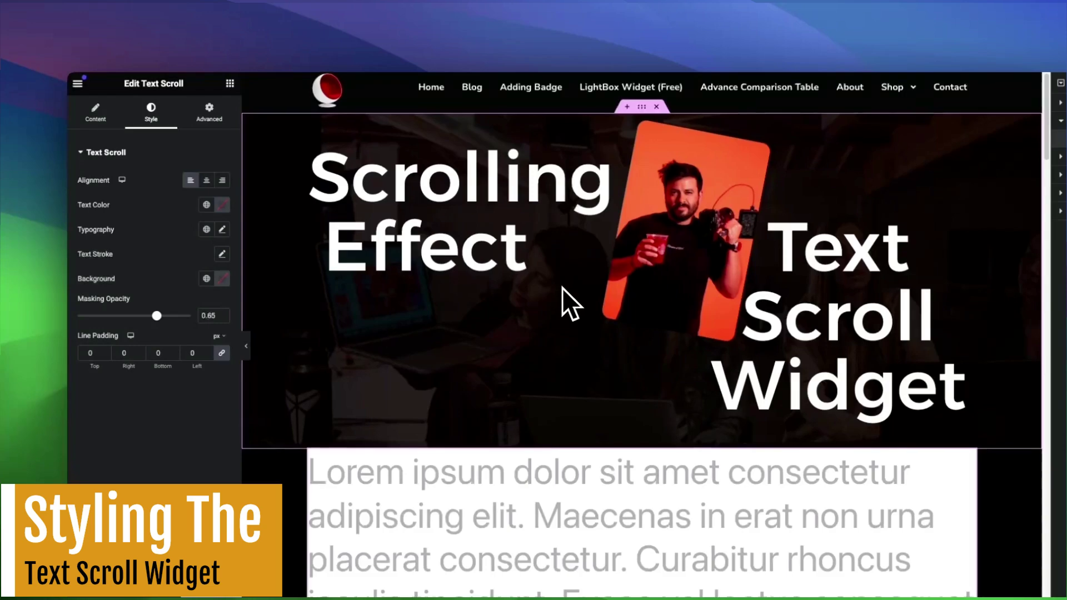
{"action": "scroll", "coordinate": [562, 288], "scroll_direction": "down", "scroll_amount": 5}
{"action": "scroll", "coordinate": [526, 273], "scroll_direction": "up", "scroll_amount": 3}
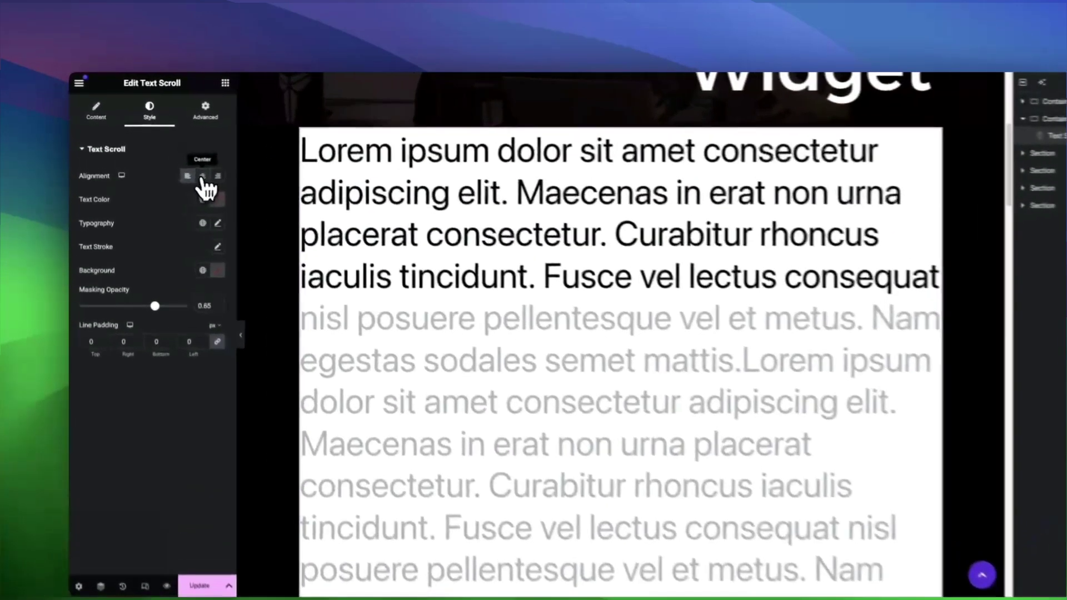
{"action": "left_click", "coordinate": [186, 163]}
{"action": "left_click", "coordinate": [223, 181]}
{"action": "left_click", "coordinate": [208, 181]}
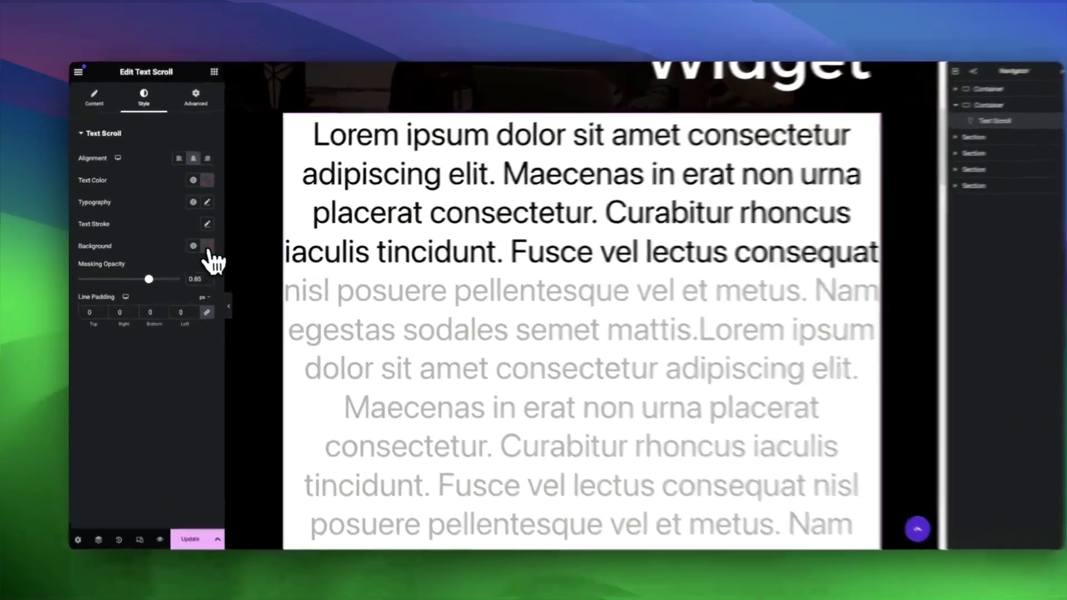
Set the widget's background to black (#000000) and its text color to white (#FFFFFF), and preview the scroll effect.
{"action": "left_click", "coordinate": [199, 244]}
{"action": "left_click", "coordinate": [151, 345]}
{"action": "left_click_drag", "start_coordinate": [167, 371], "coordinate": [167, 383]}
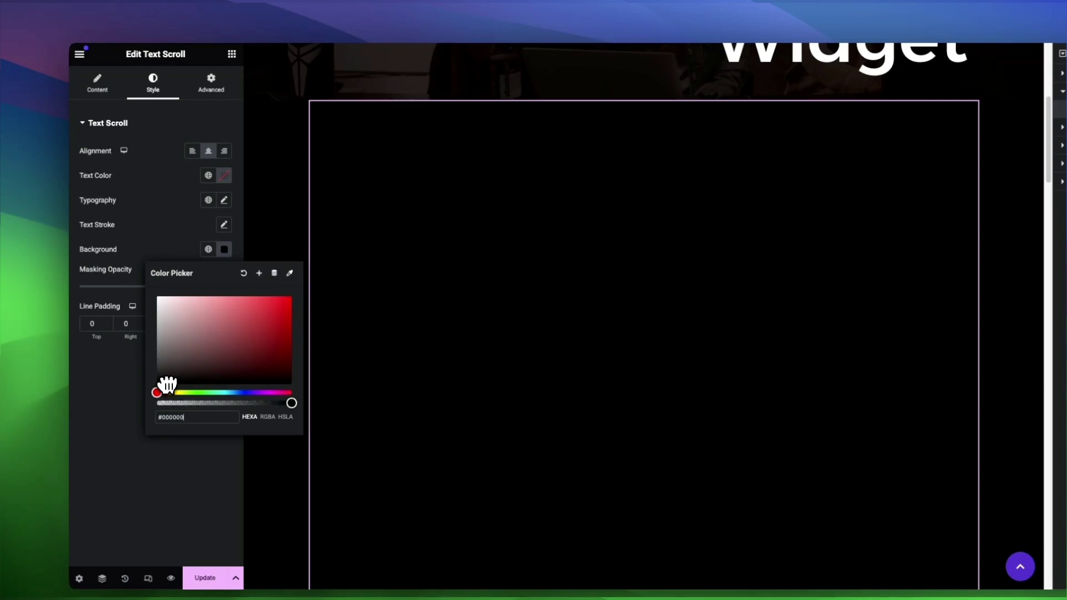
{"action": "left_click", "coordinate": [171, 246]}
{"action": "left_click", "coordinate": [224, 175]}
{"action": "left_click", "coordinate": [157, 223]}
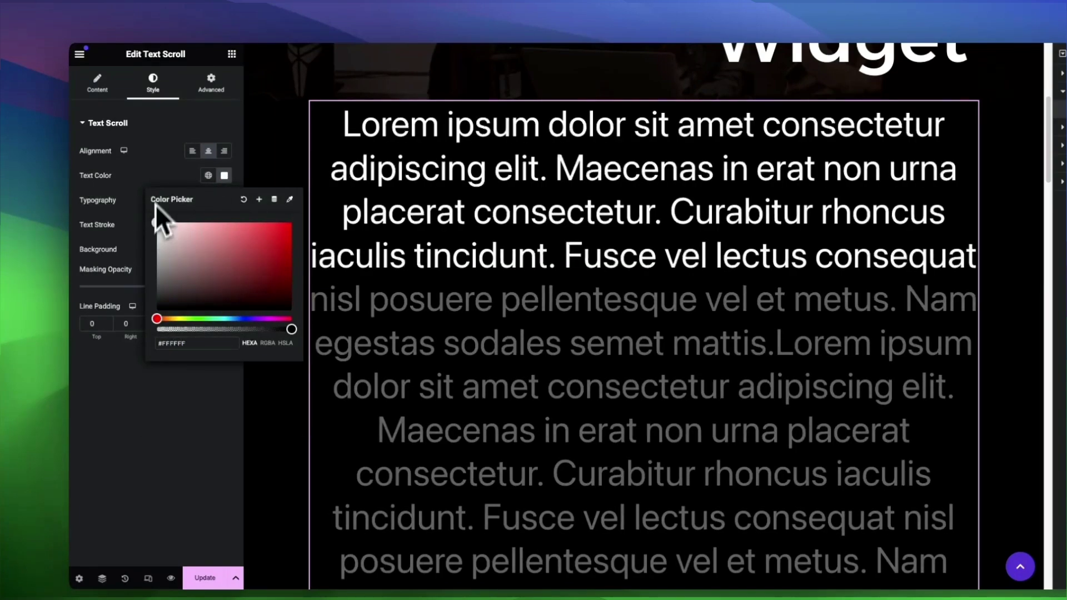
{"action": "left_click", "coordinate": [150, 148]}
{"action": "scroll", "coordinate": [526, 234], "scroll_direction": "down", "scroll_amount": 4}
{"action": "scroll", "coordinate": [526, 234], "scroll_direction": "up", "scroll_amount": 5}
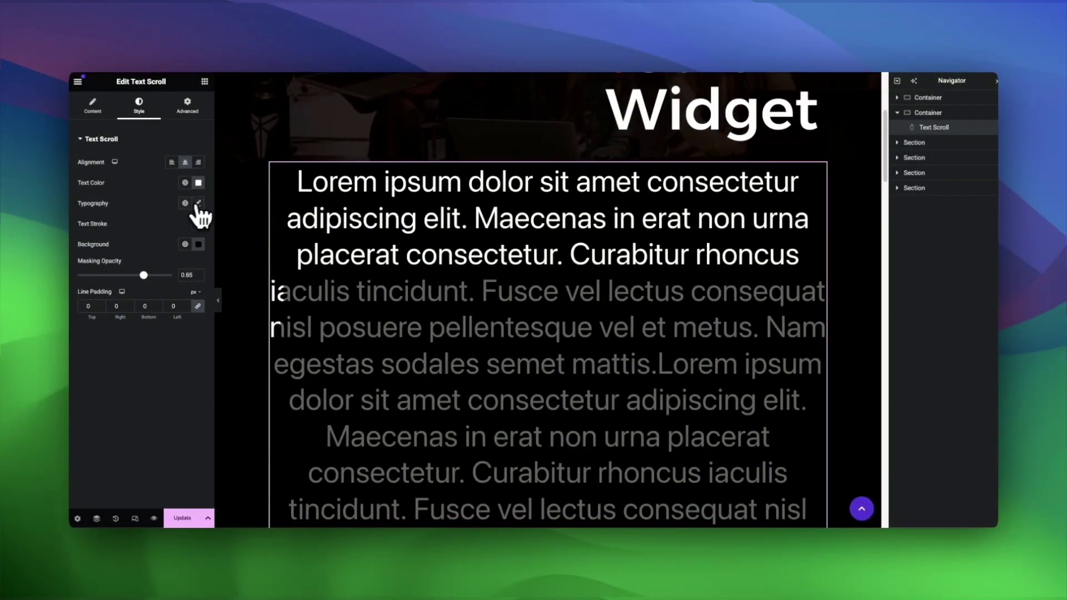
Try a typography size of 88 px and preview the scroll effect down and back up the enlarged paragraph.
{"action": "left_click", "coordinate": [198, 203]}
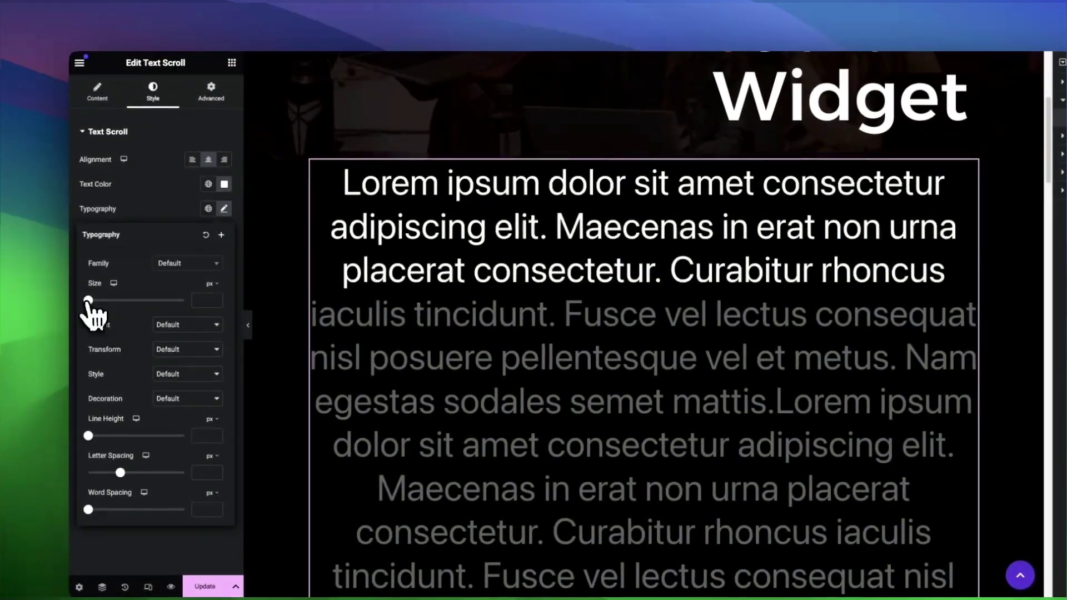
{"action": "left_click_drag", "start_coordinate": [87, 300], "coordinate": [120, 280]}
{"action": "scroll", "coordinate": [597, 311], "scroll_direction": "up", "scroll_amount": 3}
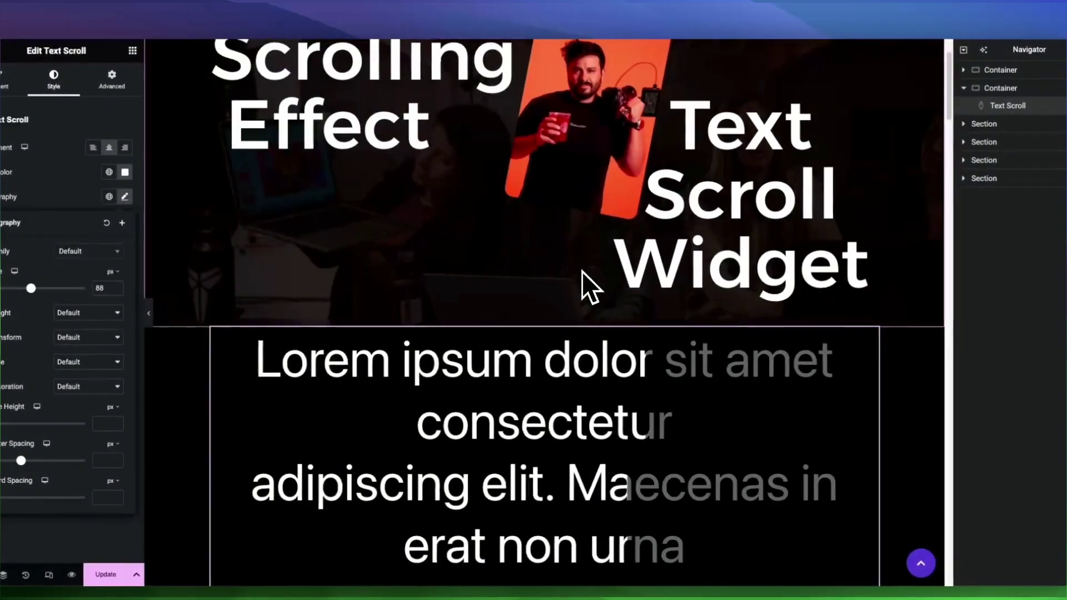
{"action": "scroll", "coordinate": [581, 271], "scroll_direction": "down", "scroll_amount": 5}
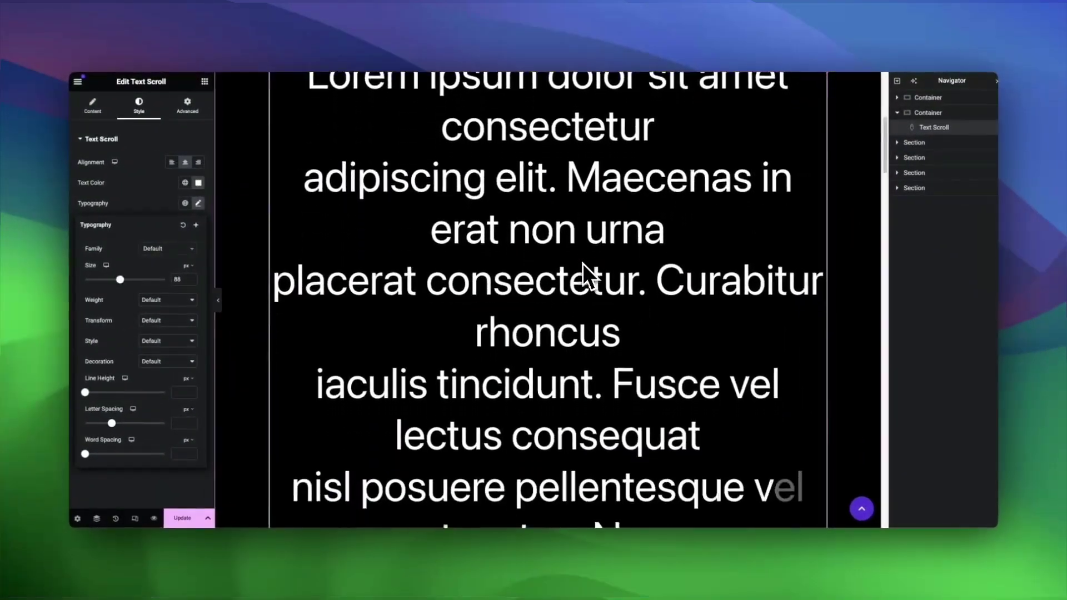
{"action": "scroll", "coordinate": [582, 263], "scroll_direction": "down", "scroll_amount": 2}
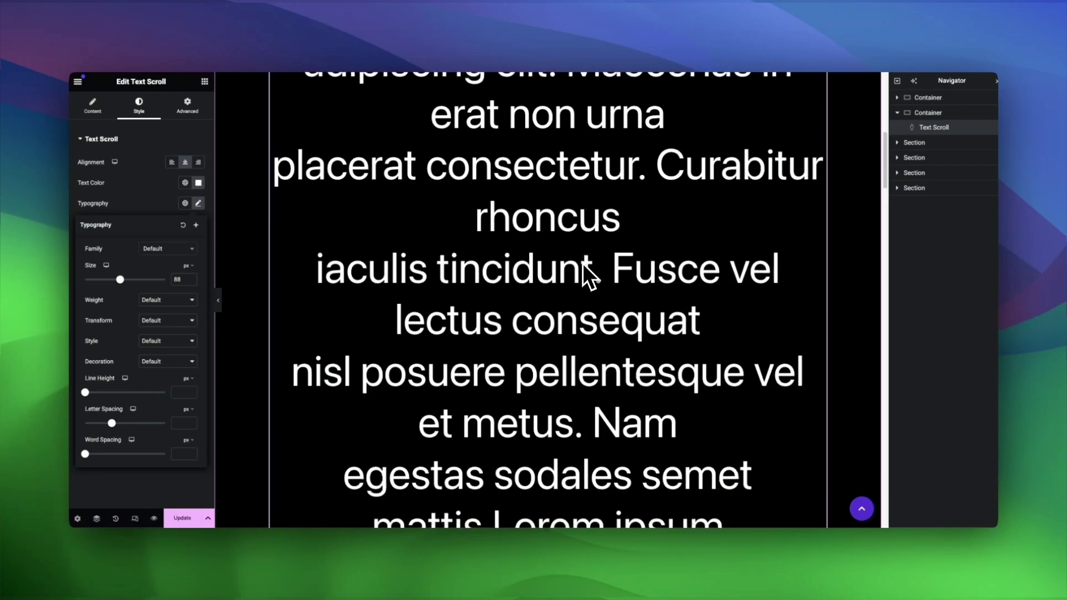
{"action": "scroll", "coordinate": [582, 264], "scroll_direction": "down", "scroll_amount": 5}
{"action": "scroll", "coordinate": [582, 262], "scroll_direction": "up", "scroll_amount": 6}
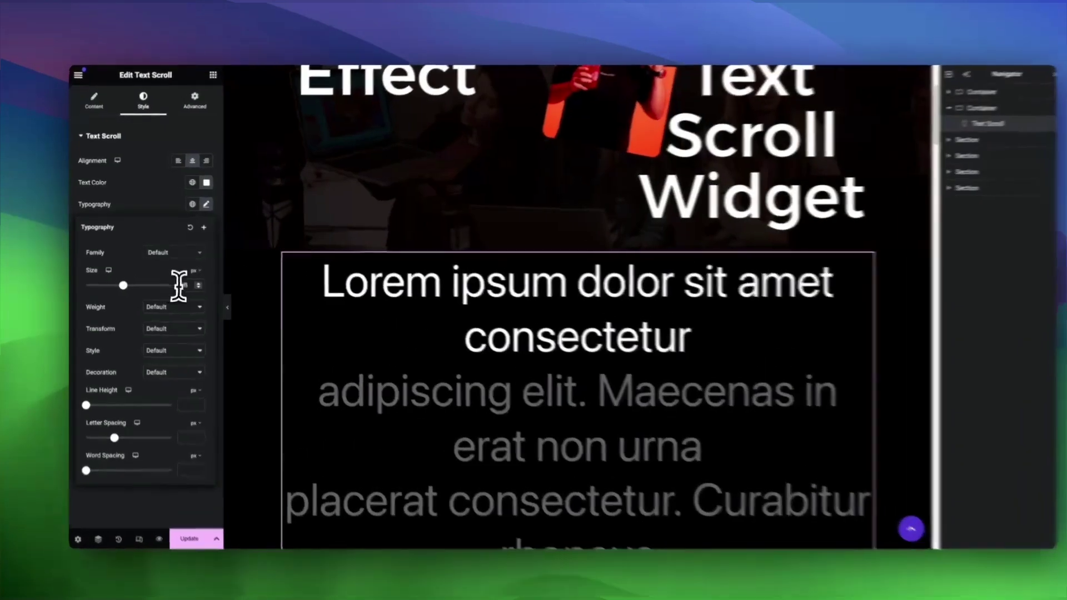
Clear the custom typography size so the paragraph uses its default font size, and close the typography settings.
{"action": "double_click", "coordinate": [177, 279]}
{"action": "key", "text": "BackSpace"}
{"action": "left_click", "coordinate": [156, 214]}
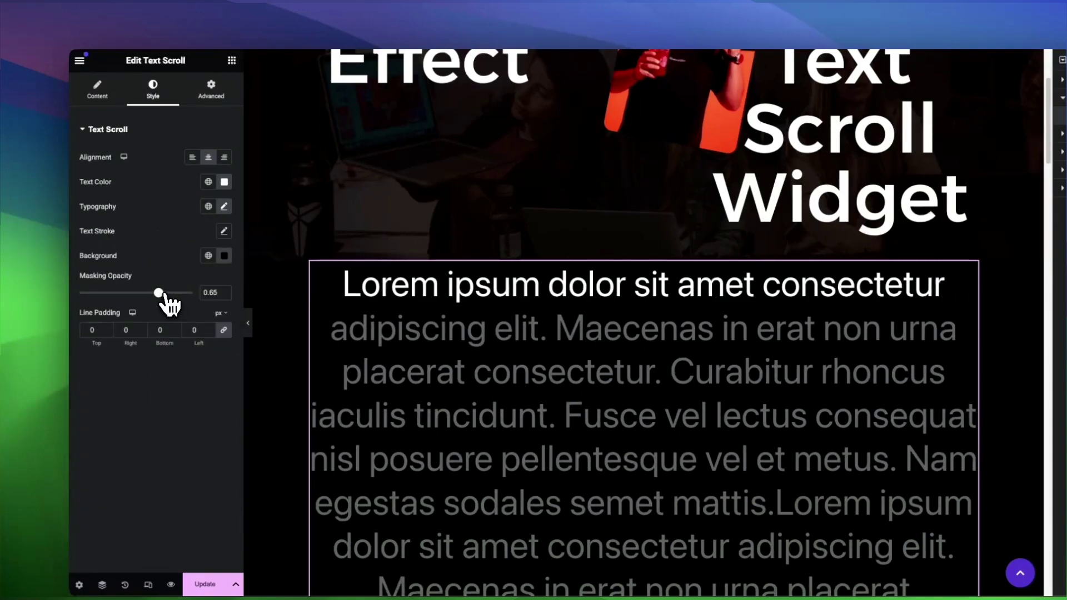
Set the masking opacity of the Text Scroll widget to 0.8.
{"action": "left_click_drag", "start_coordinate": [164, 297], "coordinate": [176, 300]}
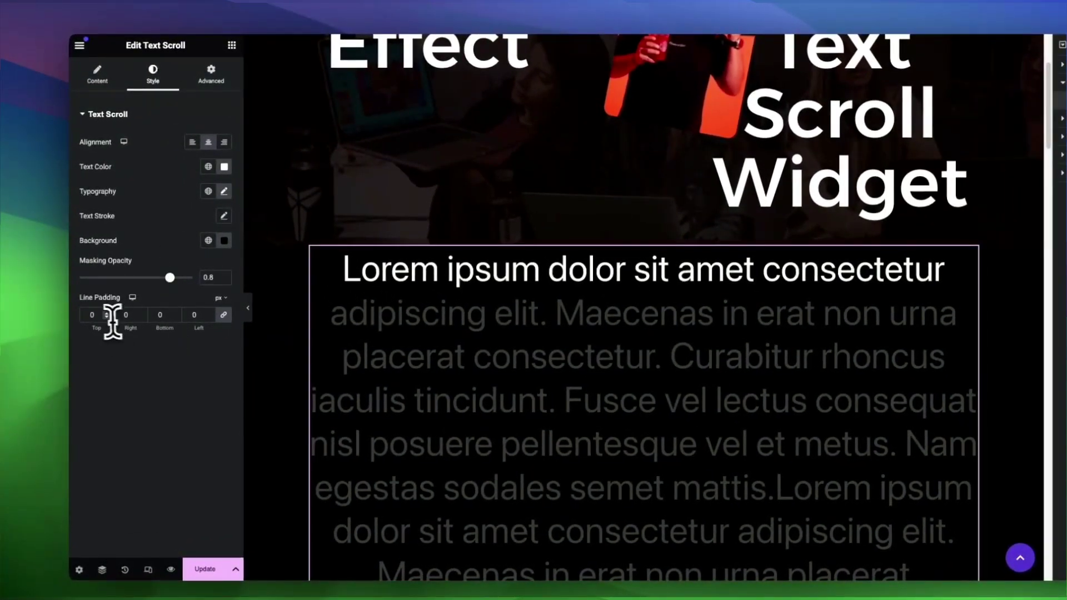
Try a linked line padding of 500 px on all sides and reset it to 0.
{"action": "type", "text": "500"}
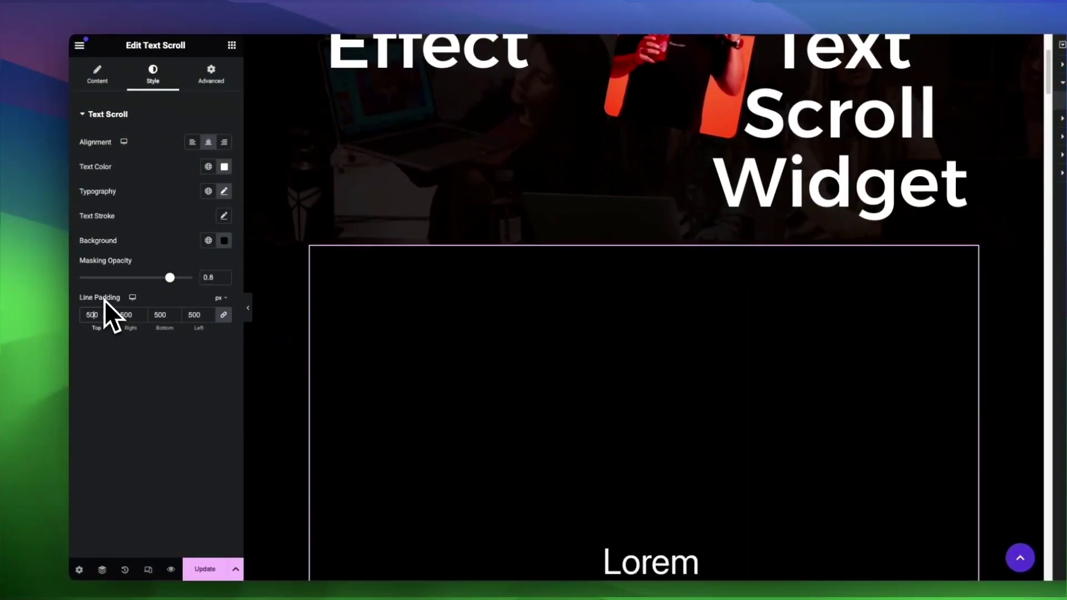
{"action": "key", "text": "BackSpace"}
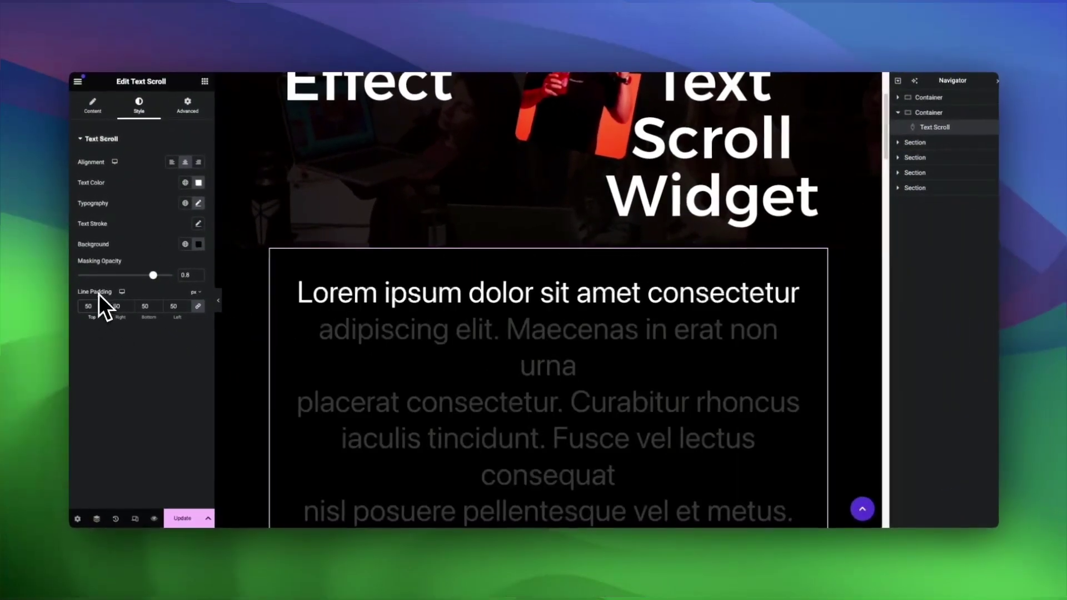
{"action": "key", "text": "BackSpace"}
{"action": "key", "text": "BackSpace"}
{"action": "type", "text": "0"}
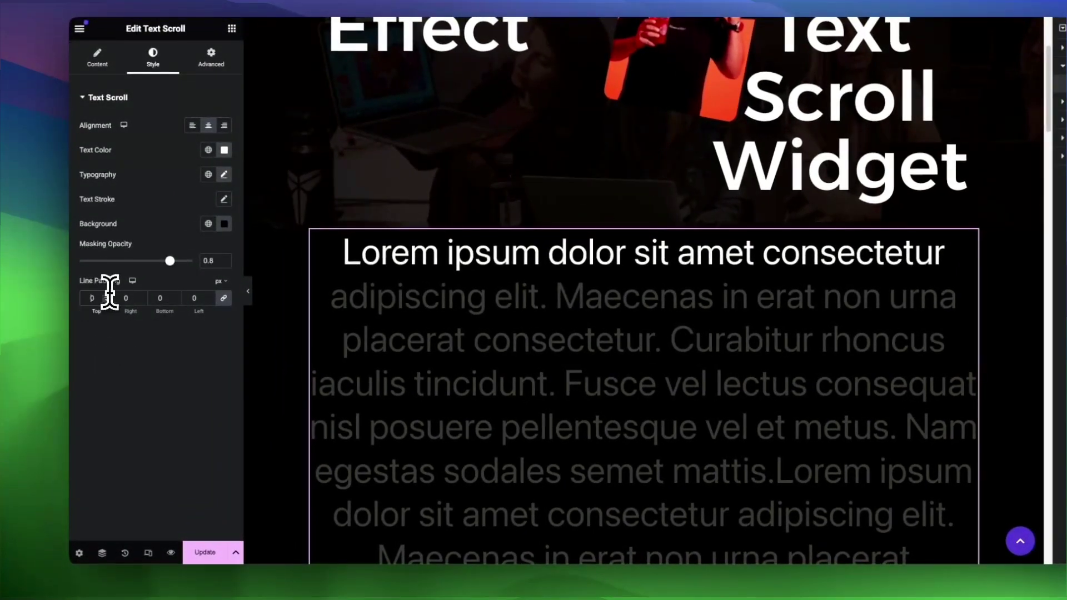
{"action": "type", "text": "10"}
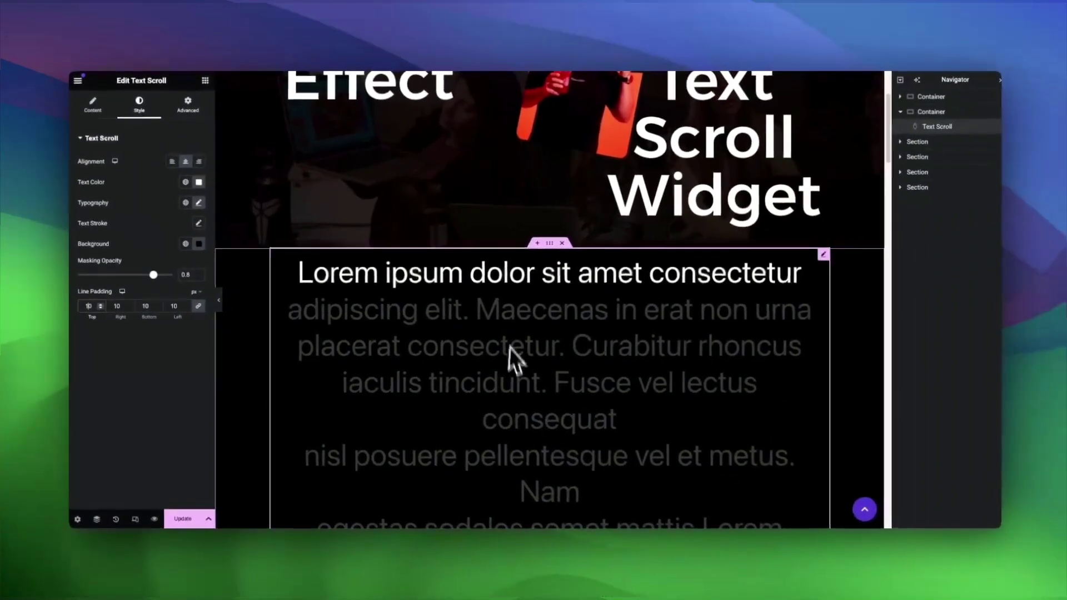
Set the line padding to 10 px on all sides and preview the scroll effect through the paragraph.
{"action": "scroll", "coordinate": [608, 348], "scroll_direction": "down", "scroll_amount": 3}
{"action": "scroll", "coordinate": [518, 348], "scroll_direction": "down", "scroll_amount": 5}
{"action": "scroll", "coordinate": [518, 348], "scroll_direction": "up", "scroll_amount": 2}
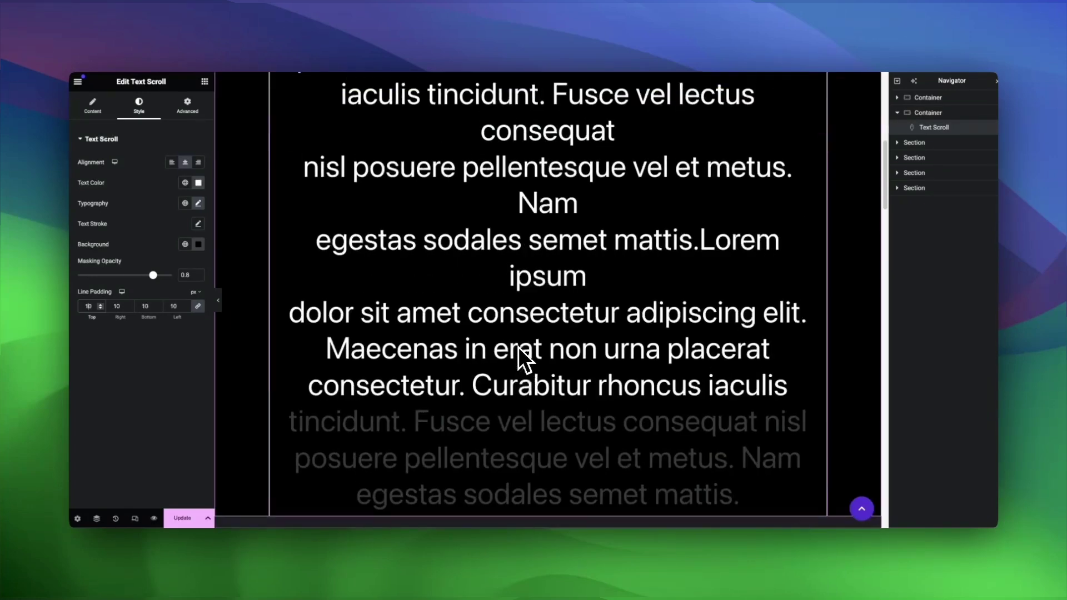
{"action": "left_click", "coordinate": [199, 224]}
{"action": "left_click", "coordinate": [163, 225]}
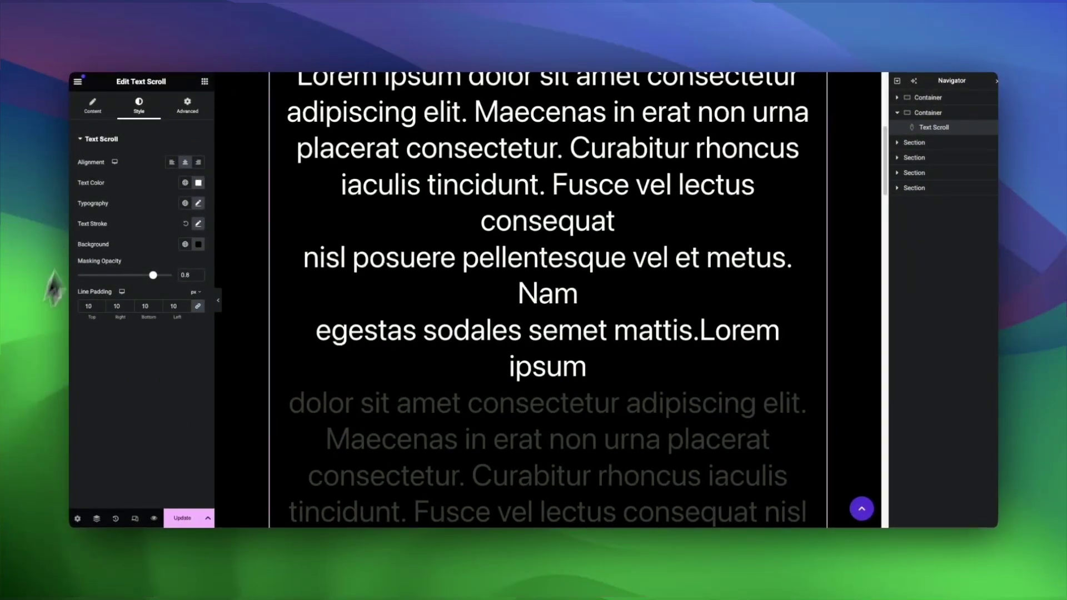
{"action": "left_click", "coordinate": [94, 107]}
{"action": "left_click", "coordinate": [139, 105]}
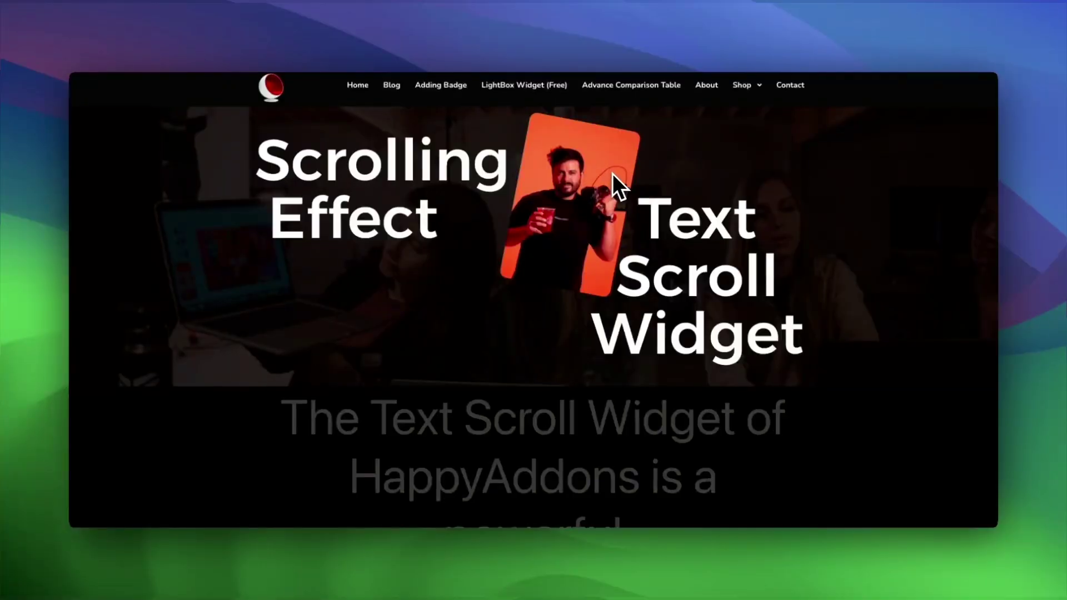
Review the text scroll effects on the finished page, from the hero paragraph down to the Horizontal Line Mask section.
{"action": "scroll", "coordinate": [592, 206], "scroll_direction": "down", "scroll_amount": 10}
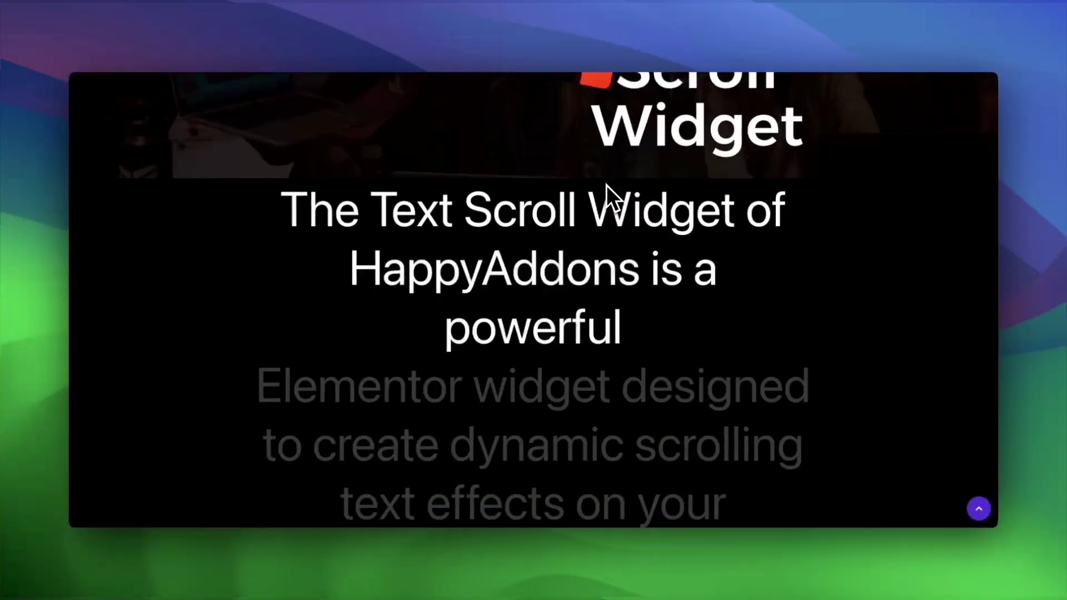
{"action": "scroll", "coordinate": [606, 187], "scroll_direction": "down", "scroll_amount": 8}
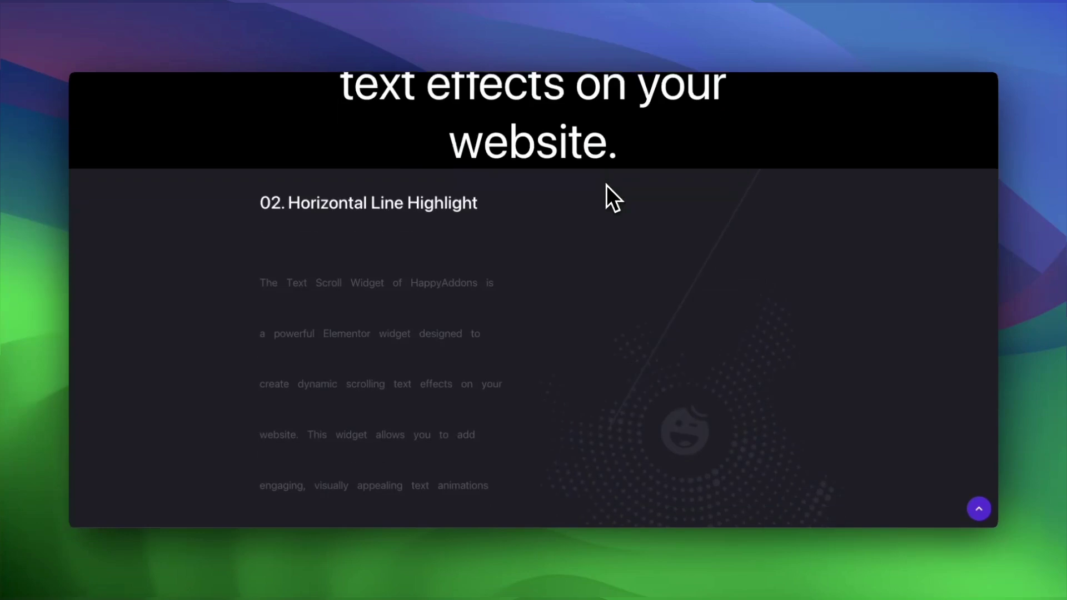
{"action": "scroll", "coordinate": [605, 185], "scroll_direction": "down", "scroll_amount": 10}
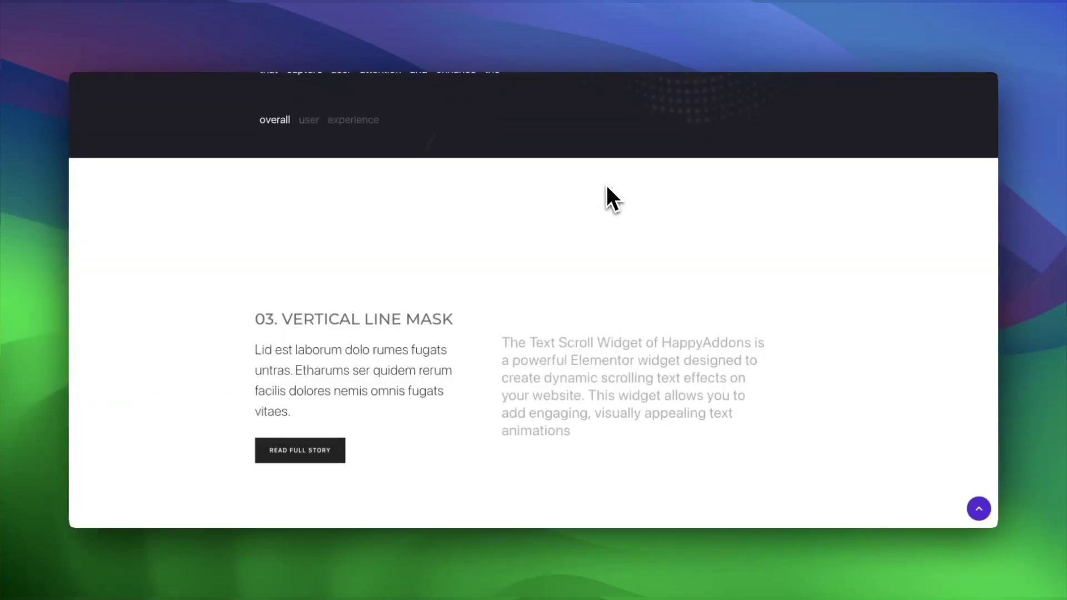
{"action": "scroll", "coordinate": [607, 188], "scroll_direction": "down", "scroll_amount": 5}
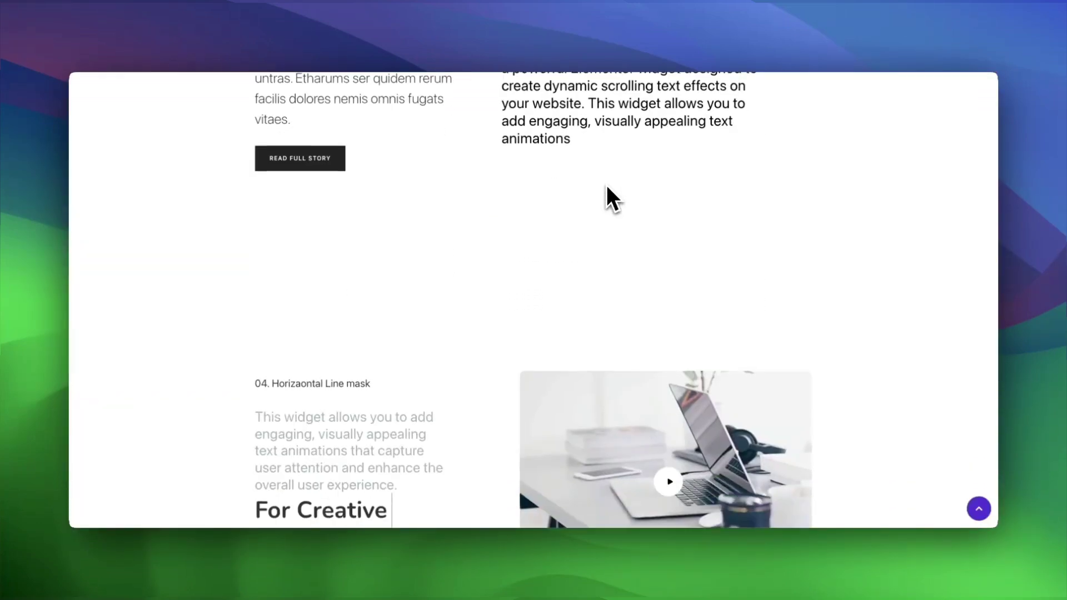